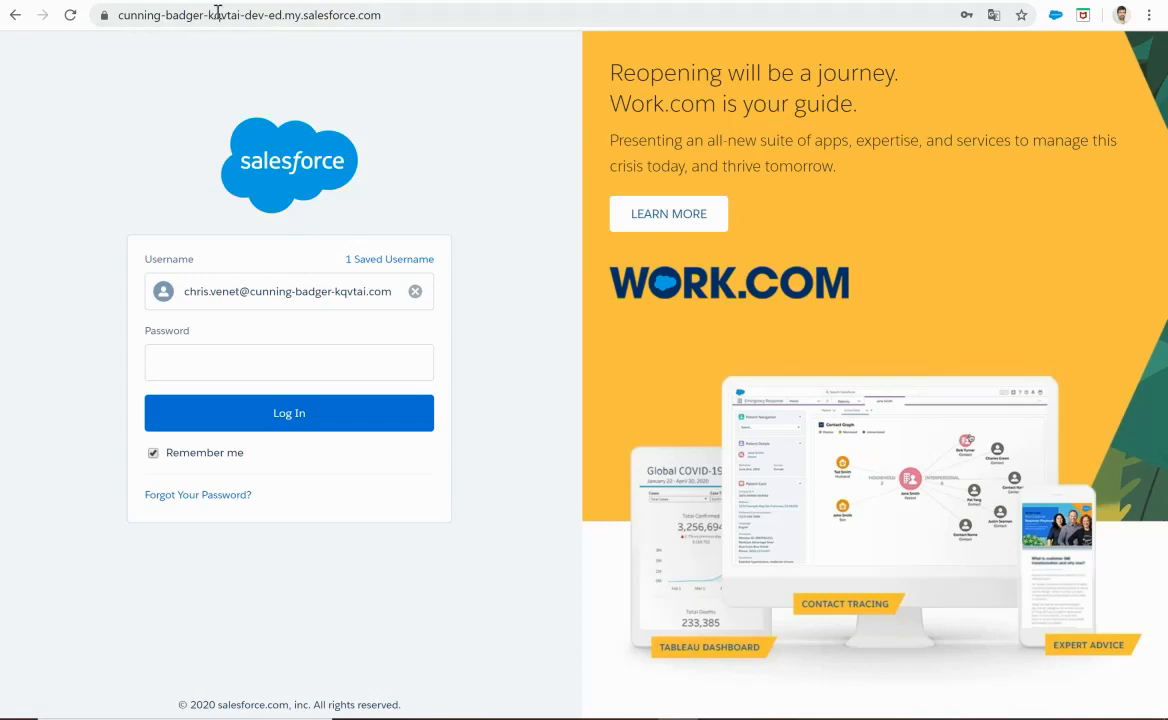
Step: Log in to the Salesforce org with the saved username by entering the account password
{"action": "left_click", "coordinate": [183, 19]}
{"action": "left_click", "coordinate": [364, 349]}
{"action": "type", "text": "********"}
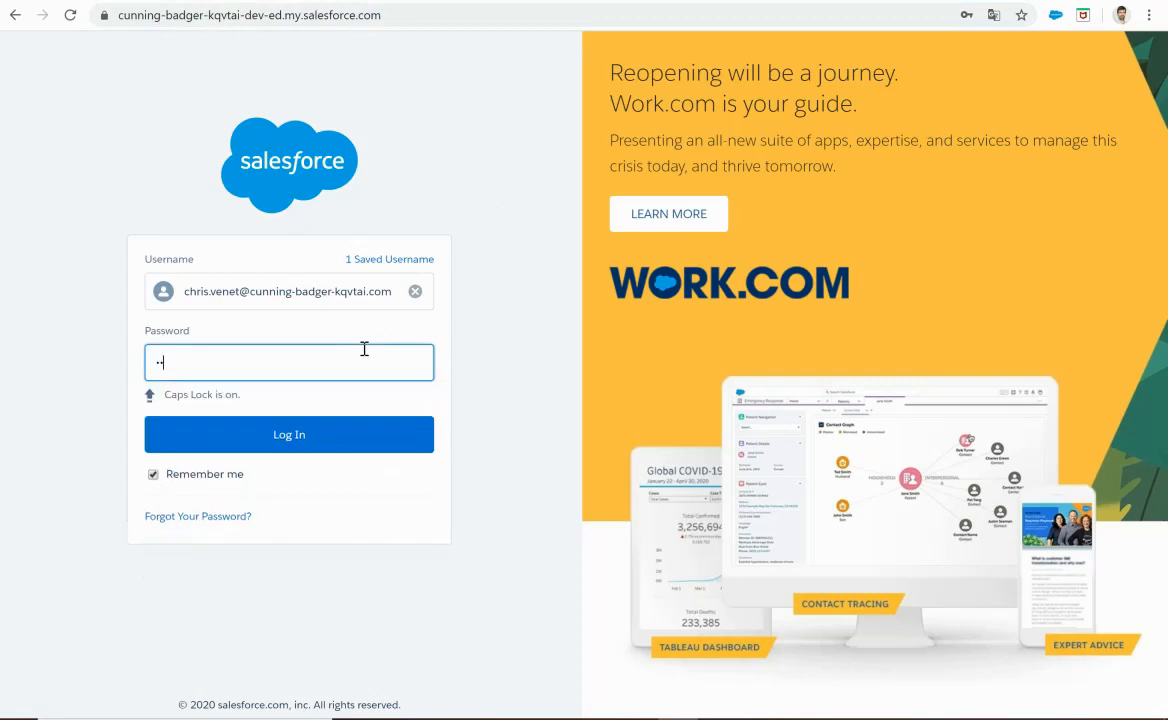
{"action": "key", "text": "Return"}
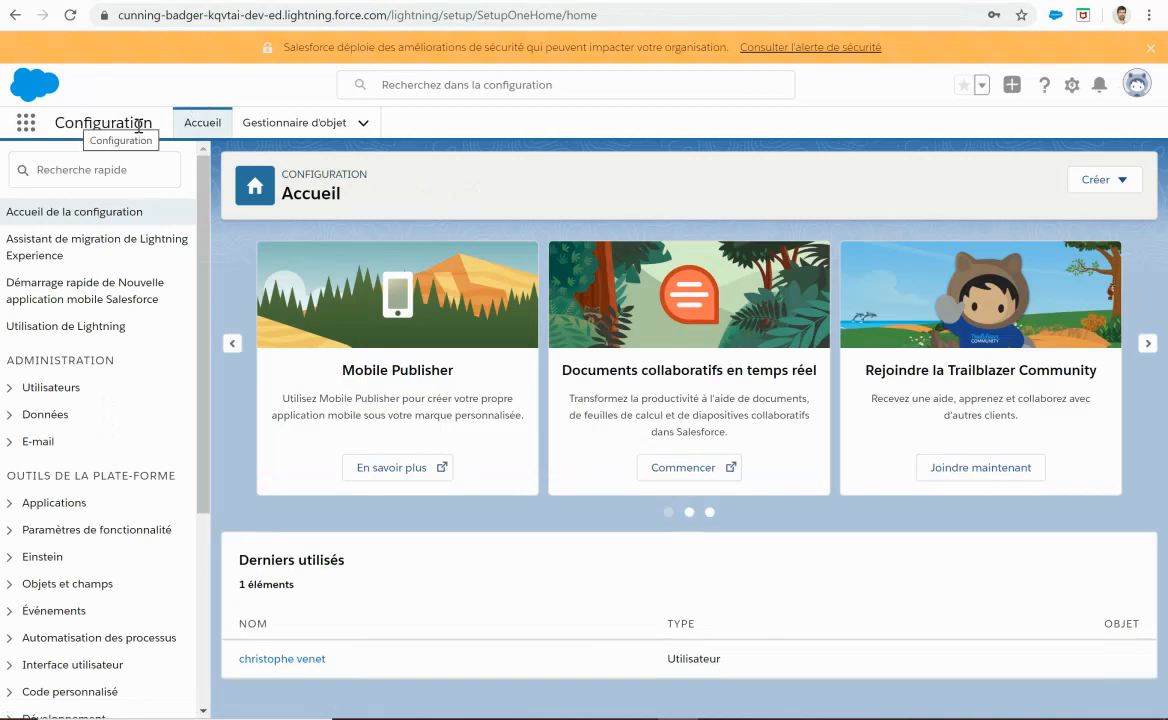
Step: Open Salesforce Configuration, search the setup for "mon domai" and open the Mon domaine page
{"action": "left_click", "coordinate": [1071, 85]}
{"action": "left_click", "coordinate": [900, 125]}
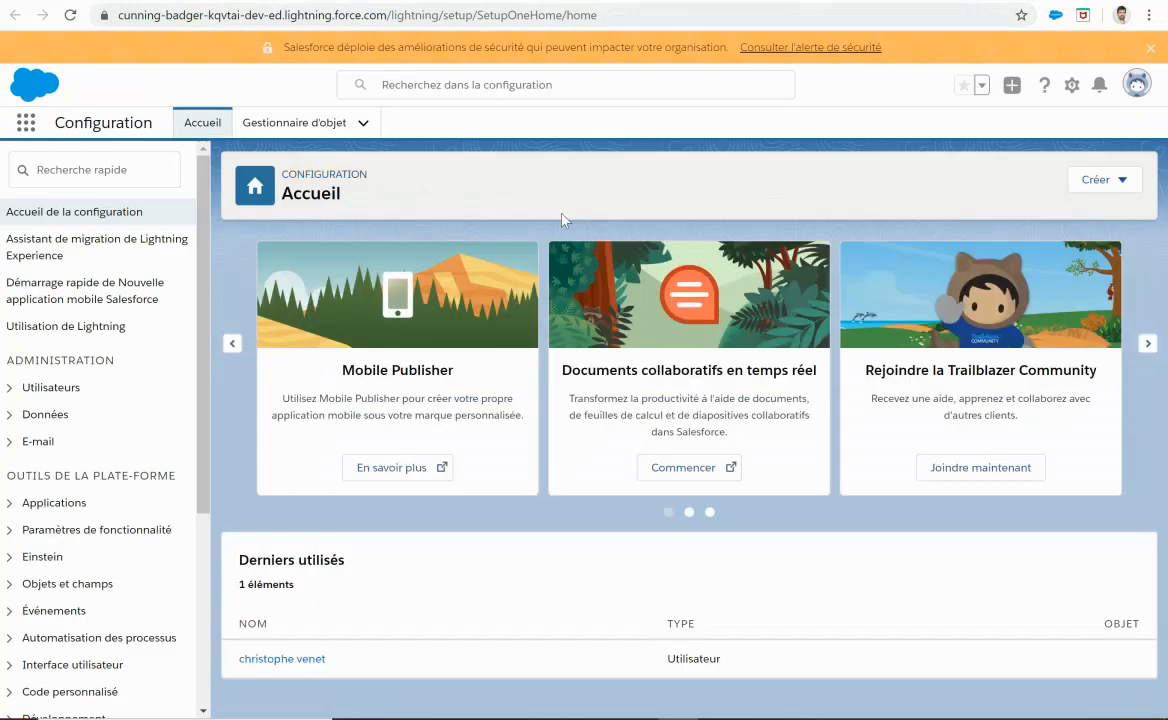
{"action": "left_click", "coordinate": [130, 173]}
{"action": "type", "text": "m"}
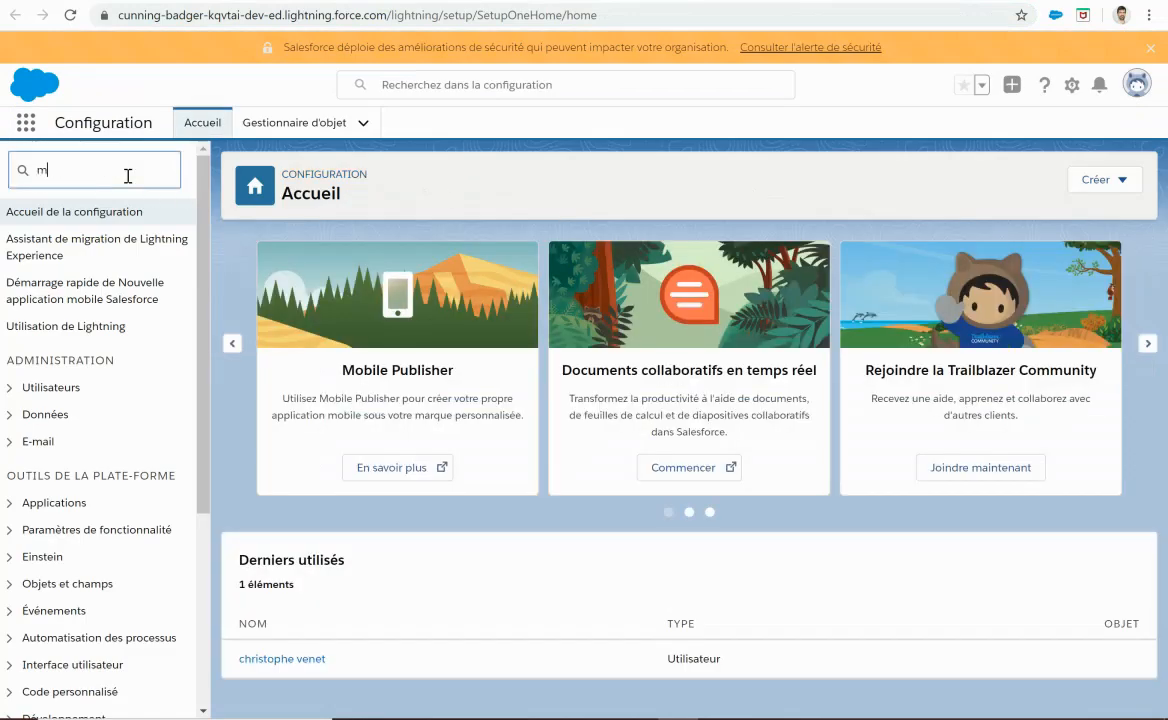
{"action": "type", "text": "on domaiu"}
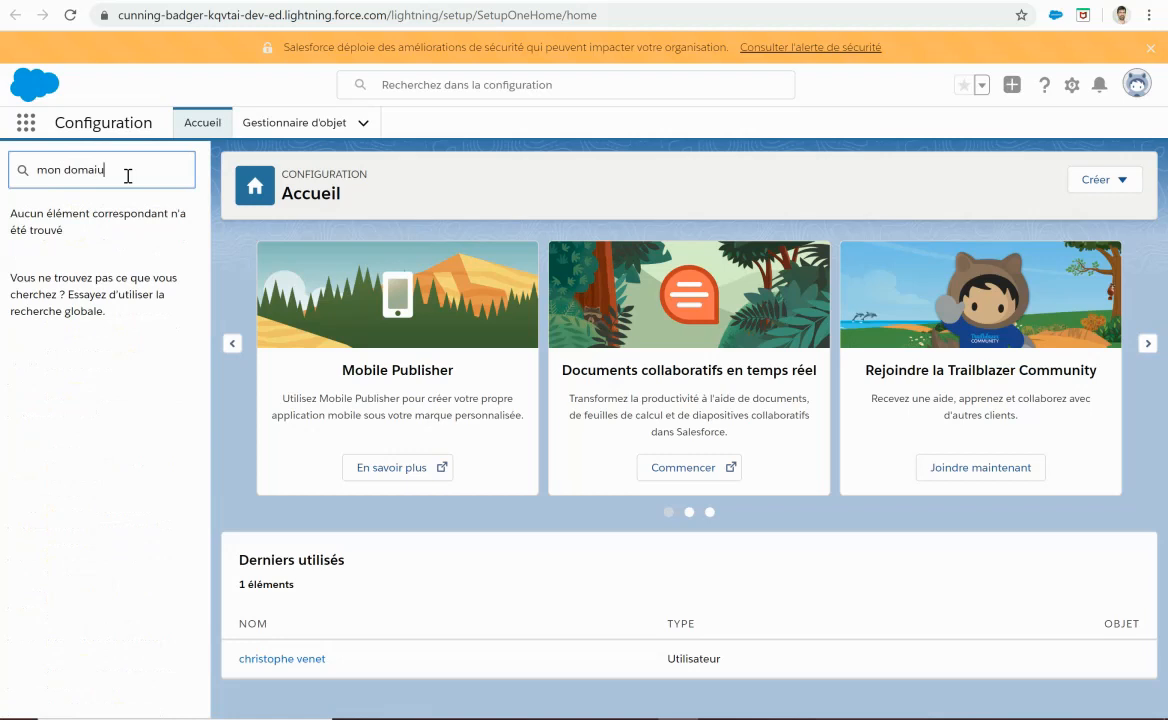
{"action": "key", "text": "BackSpace"}
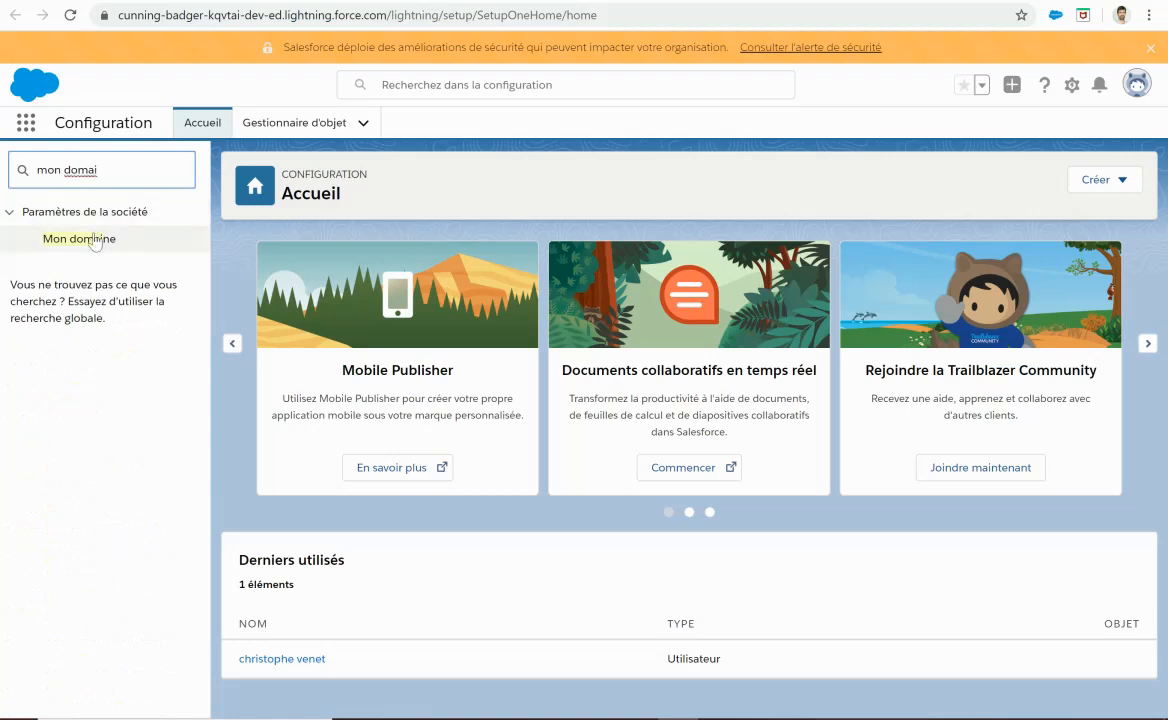
{"action": "left_click", "coordinate": [112, 240]}
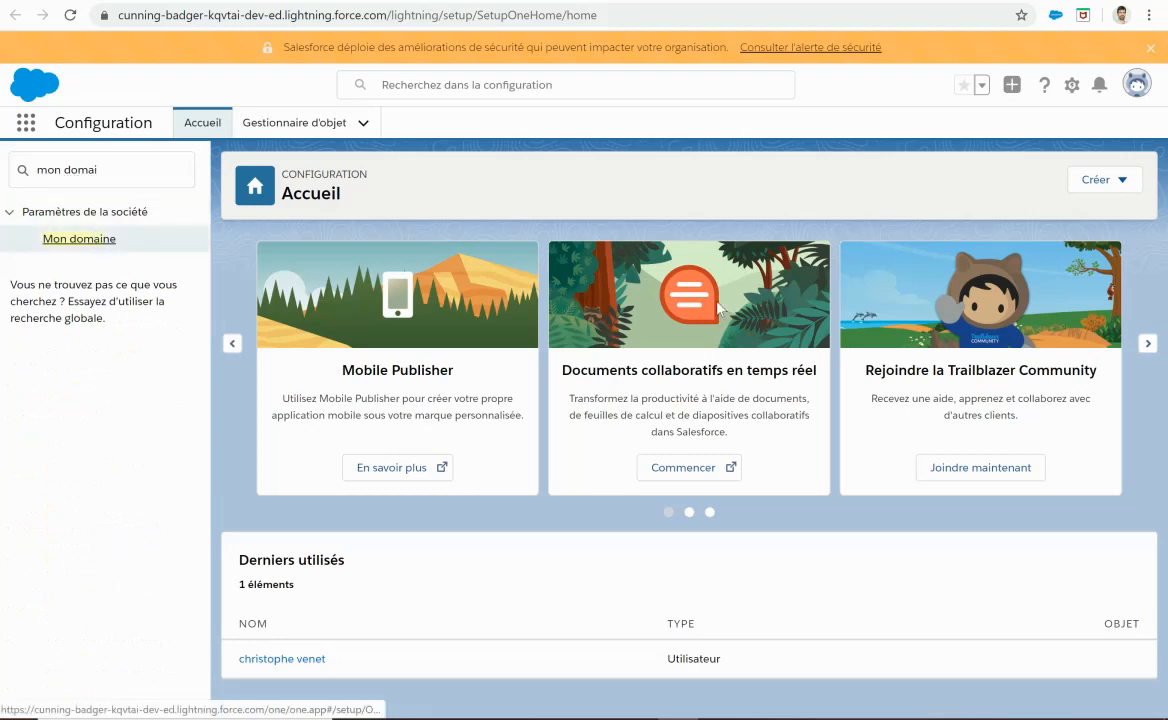
{"action": "left_click", "coordinate": [110, 236]}
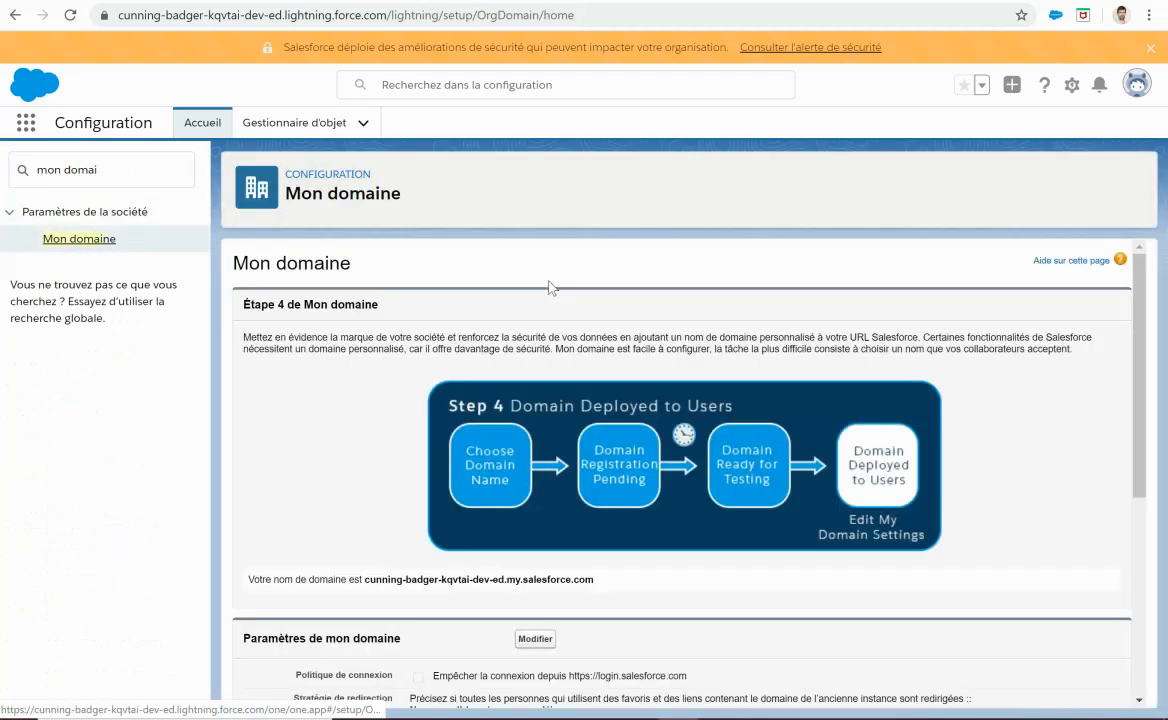
Step: Edit the Mon domaine settings, rename the domain to sftrip and check that name's availability
{"action": "scroll", "coordinate": [548, 288], "scroll_direction": "down", "scroll_amount": 5}
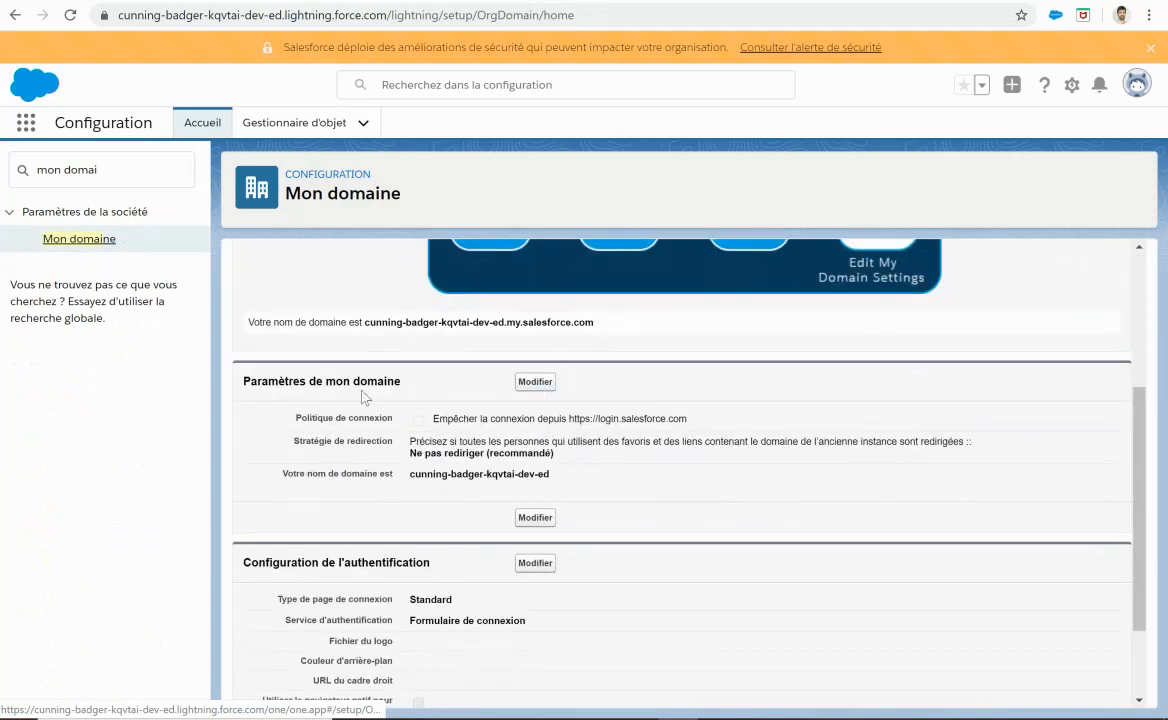
{"action": "left_click_drag", "start_coordinate": [257, 381], "coordinate": [384, 381]}
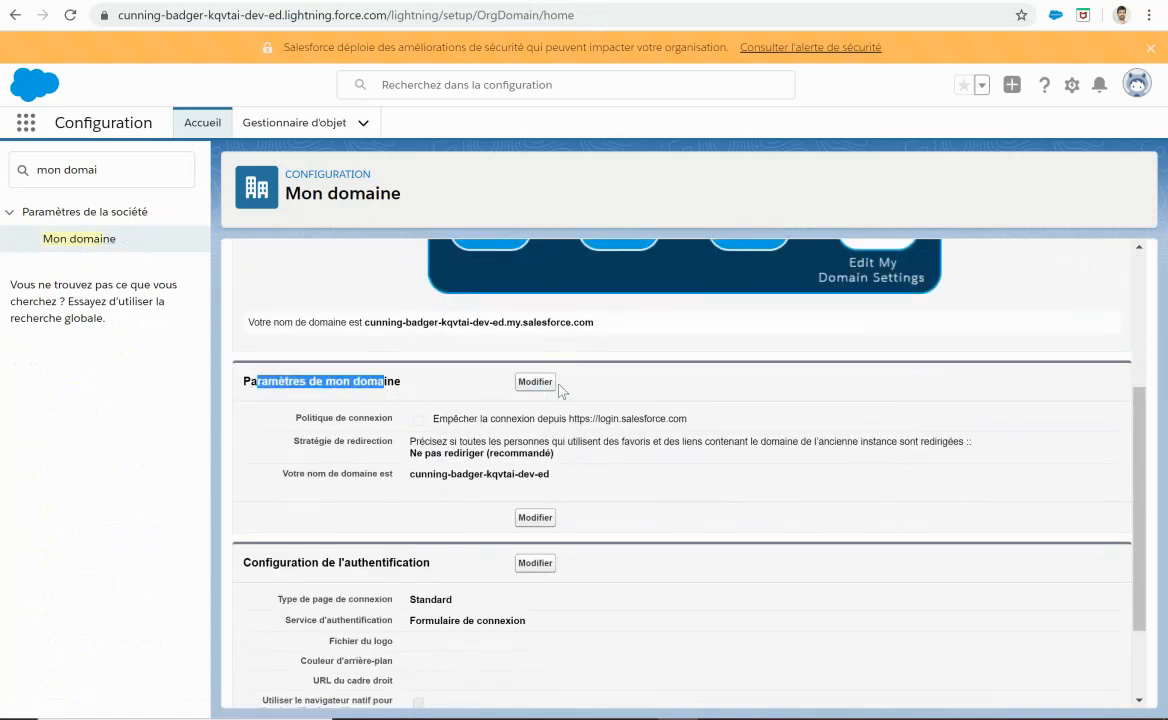
{"action": "left_click", "coordinate": [530, 383]}
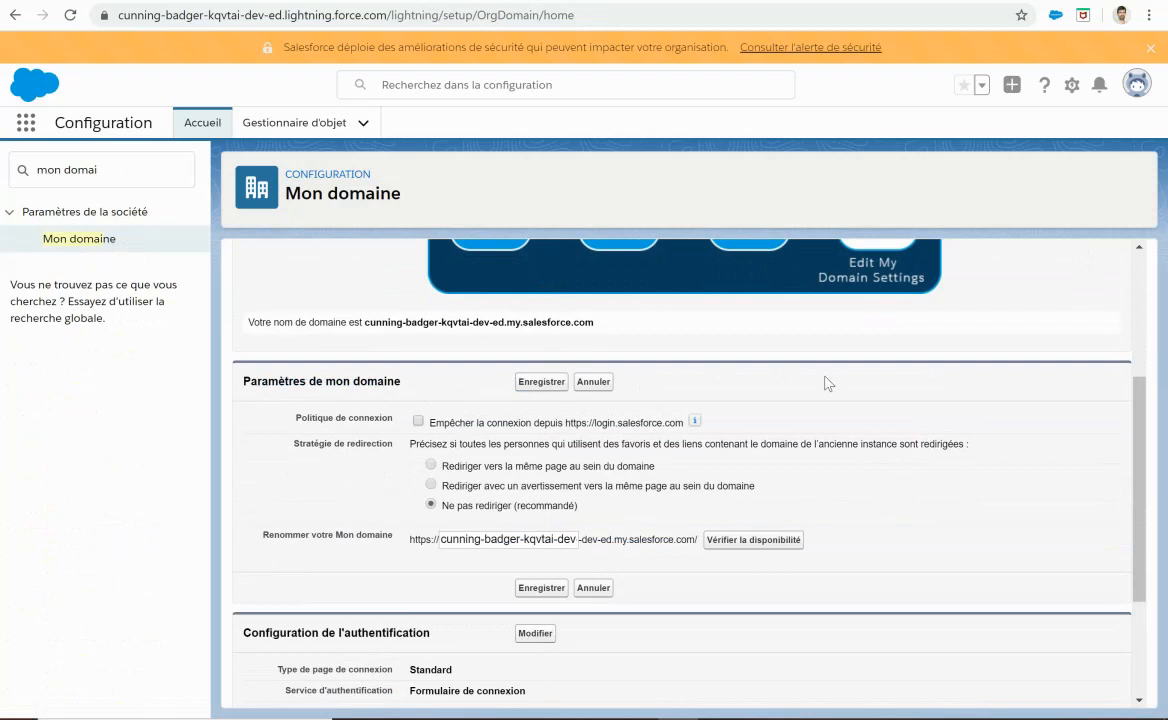
{"action": "scroll", "coordinate": [790, 375], "scroll_direction": "down", "scroll_amount": 2}
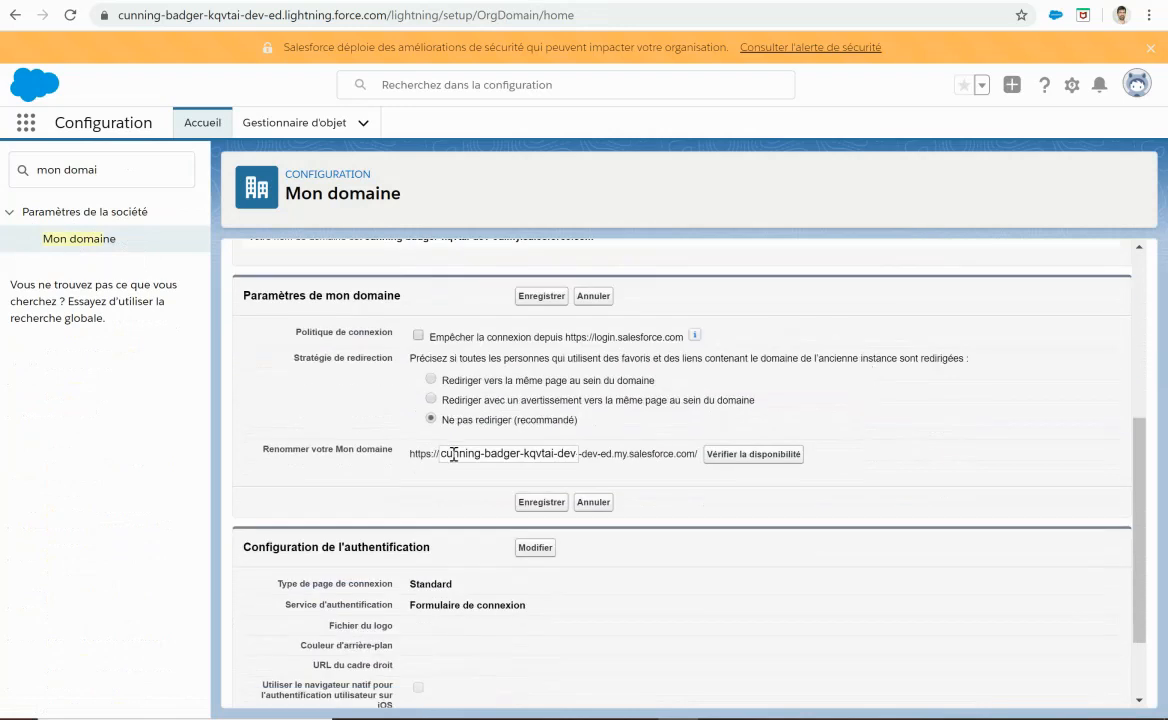
{"action": "left_click", "coordinate": [441, 453]}
{"action": "left_click_drag", "start_coordinate": [441, 453], "coordinate": [607, 453]}
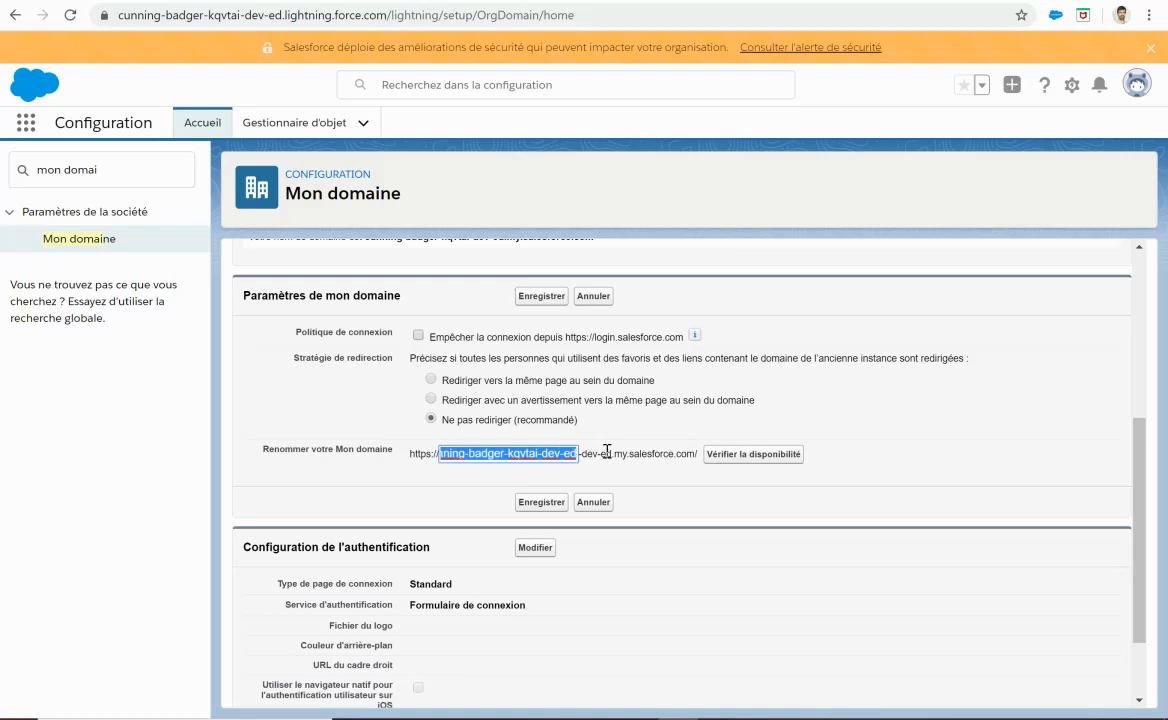
{"action": "left_click", "coordinate": [138, 14]}
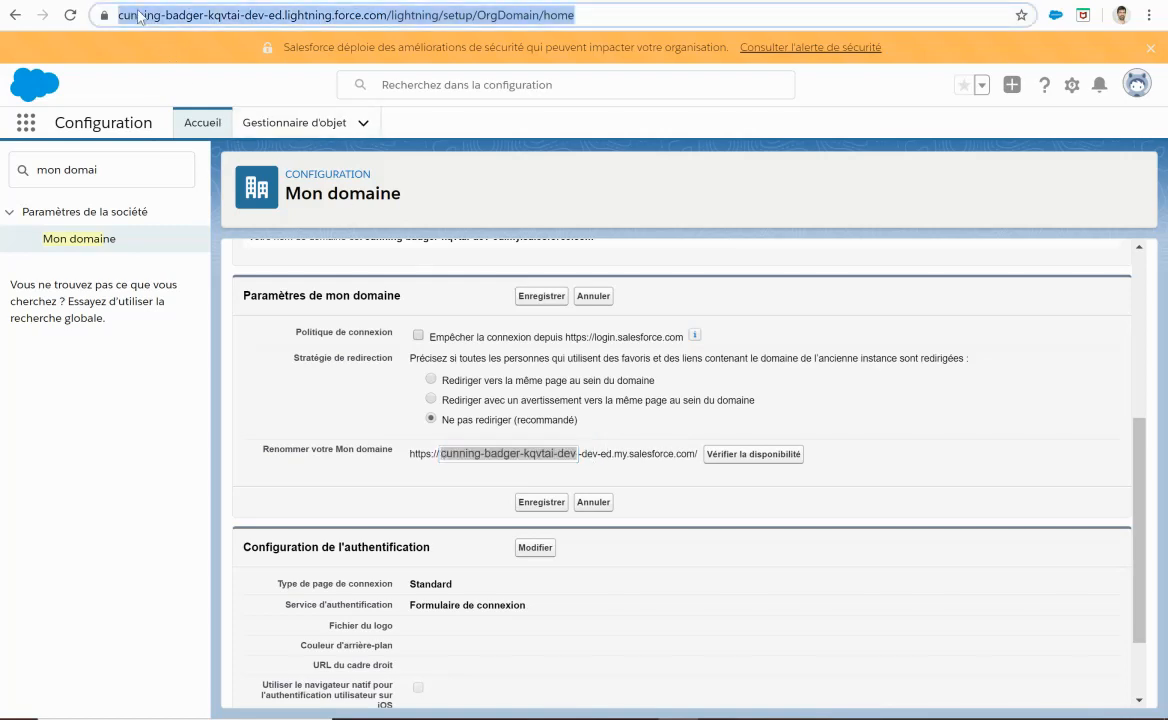
{"action": "left_click", "coordinate": [520, 453]}
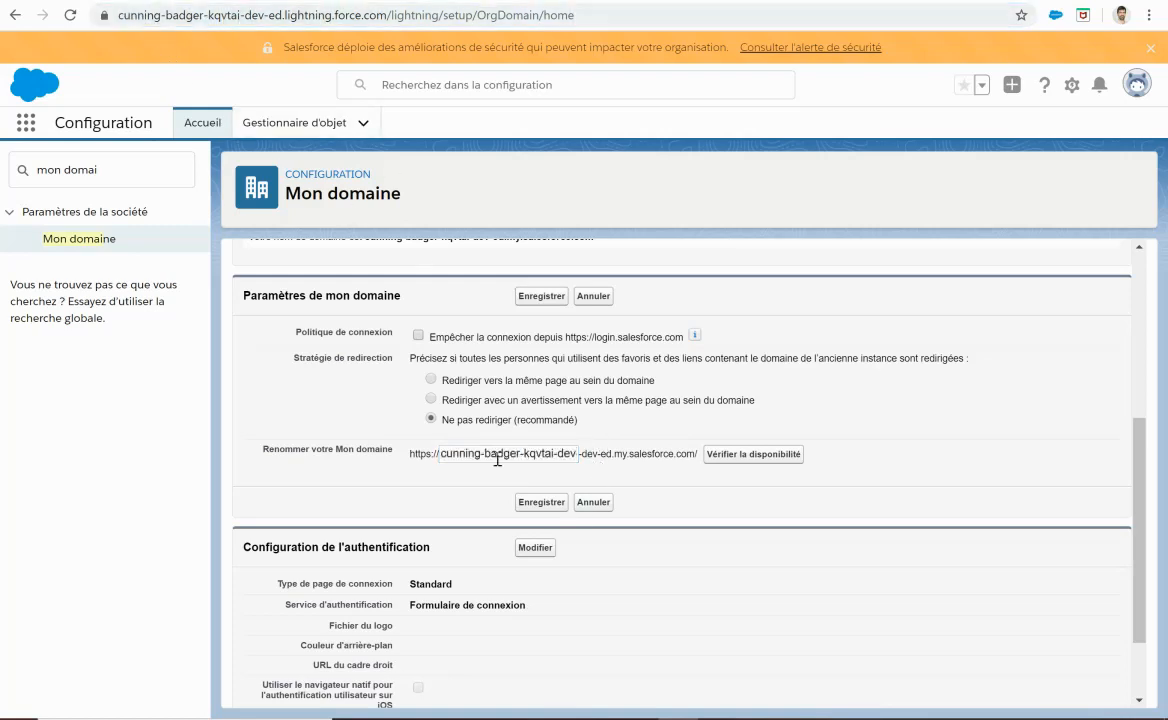
{"action": "left_click_drag", "start_coordinate": [440, 453], "coordinate": [724, 456]}
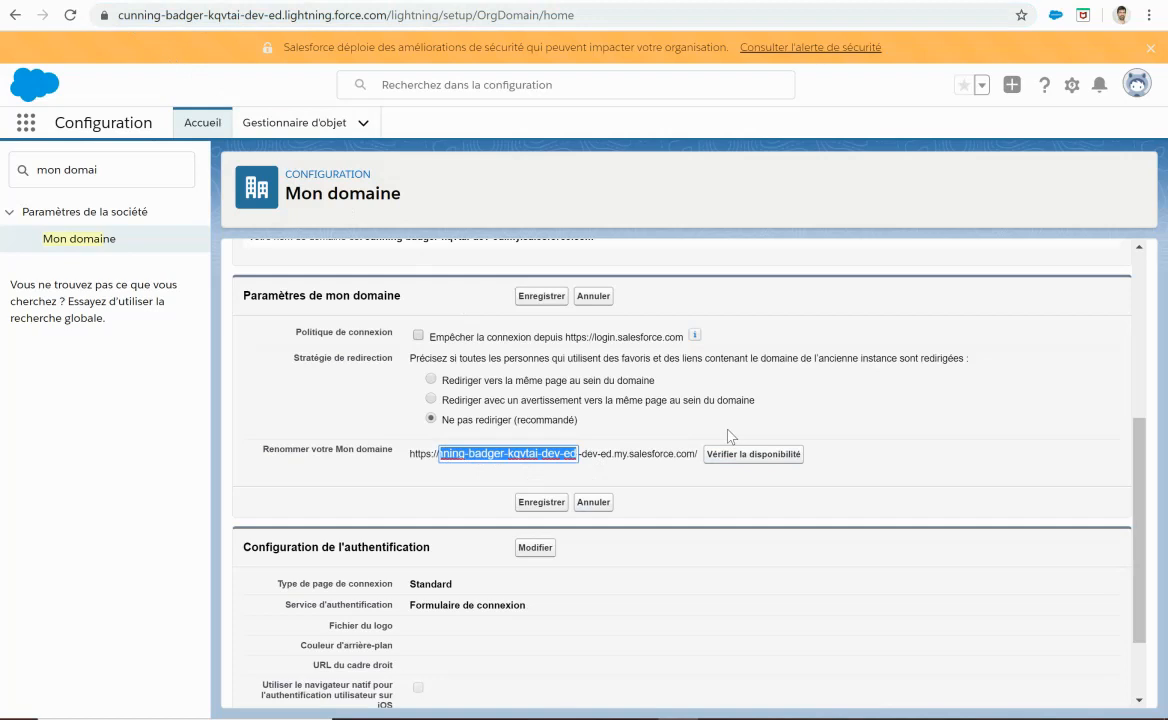
{"action": "key", "text": "BackSpace"}
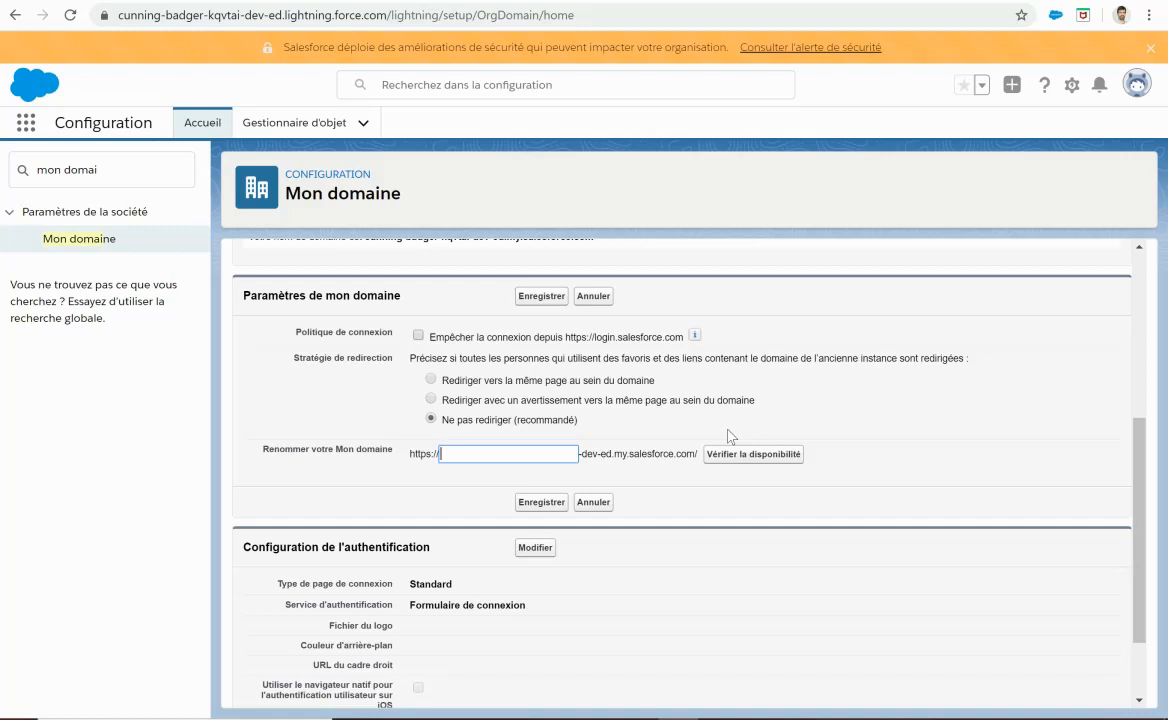
{"action": "type", "text": "sftrip"}
{"action": "key", "text": "Tab"}
{"action": "key", "text": "Return"}
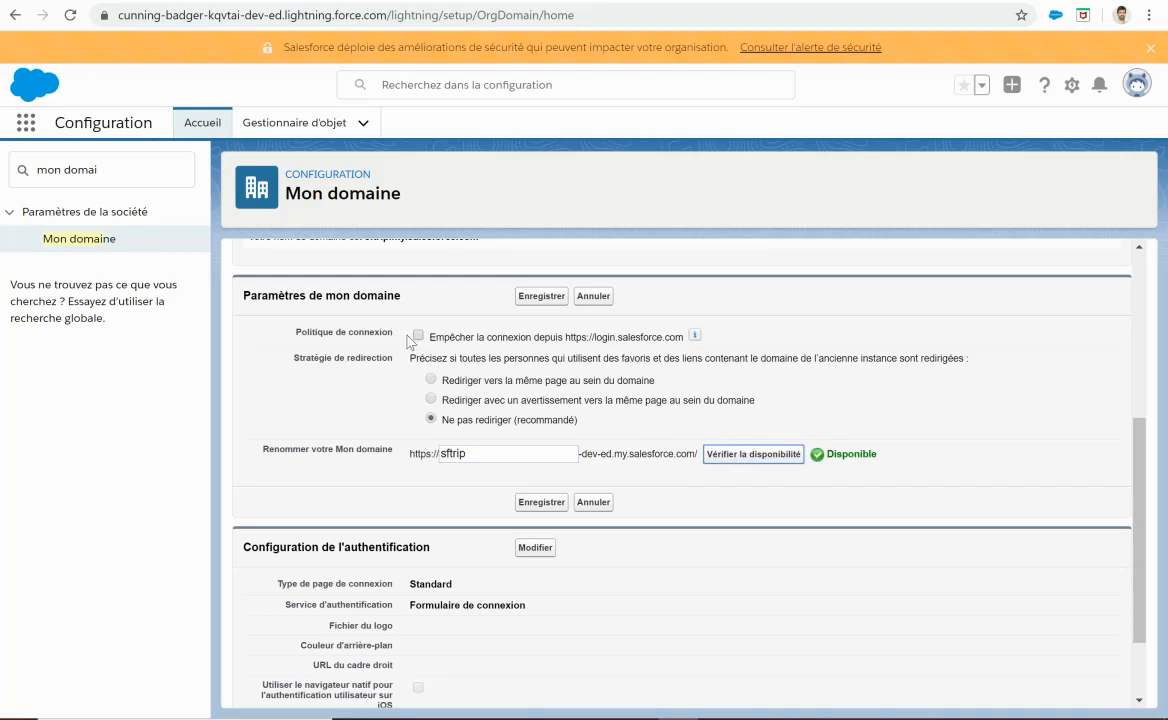
Step: Review the login policy option for login.salesforce.com, save the domain settings and accept the domain change
{"action": "left_click", "coordinate": [458, 336]}
{"action": "left_click_drag", "start_coordinate": [567, 338], "coordinate": [684, 349]}
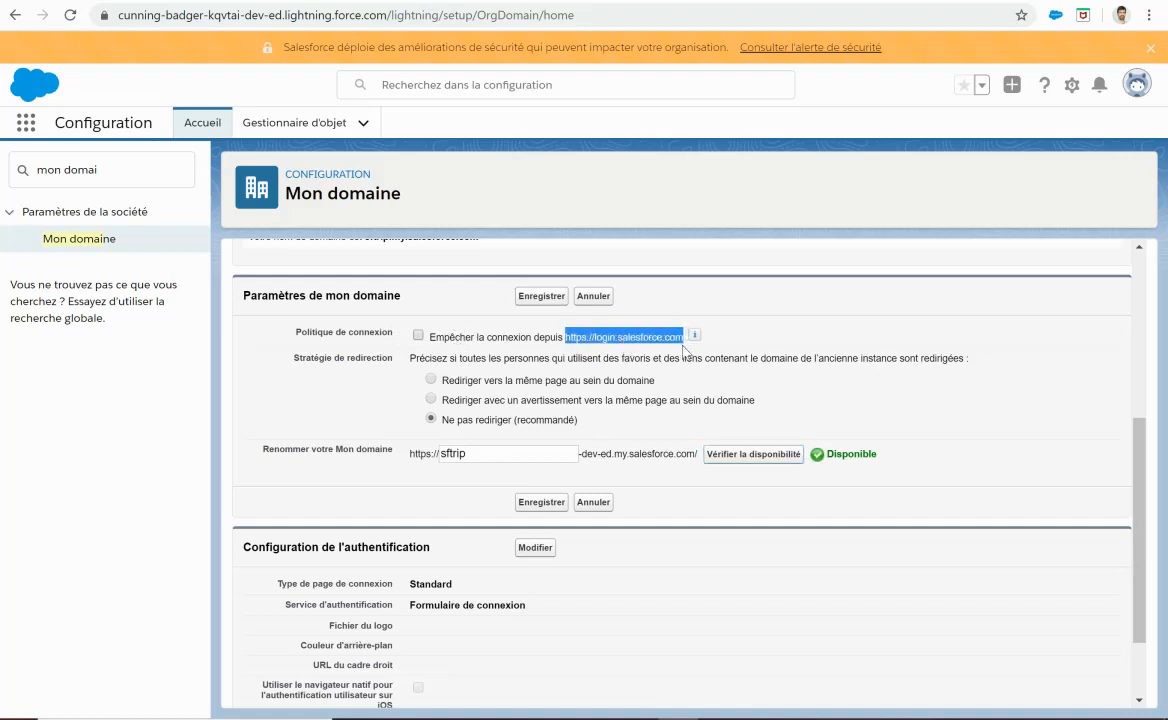
{"action": "left_click", "coordinate": [619, 339]}
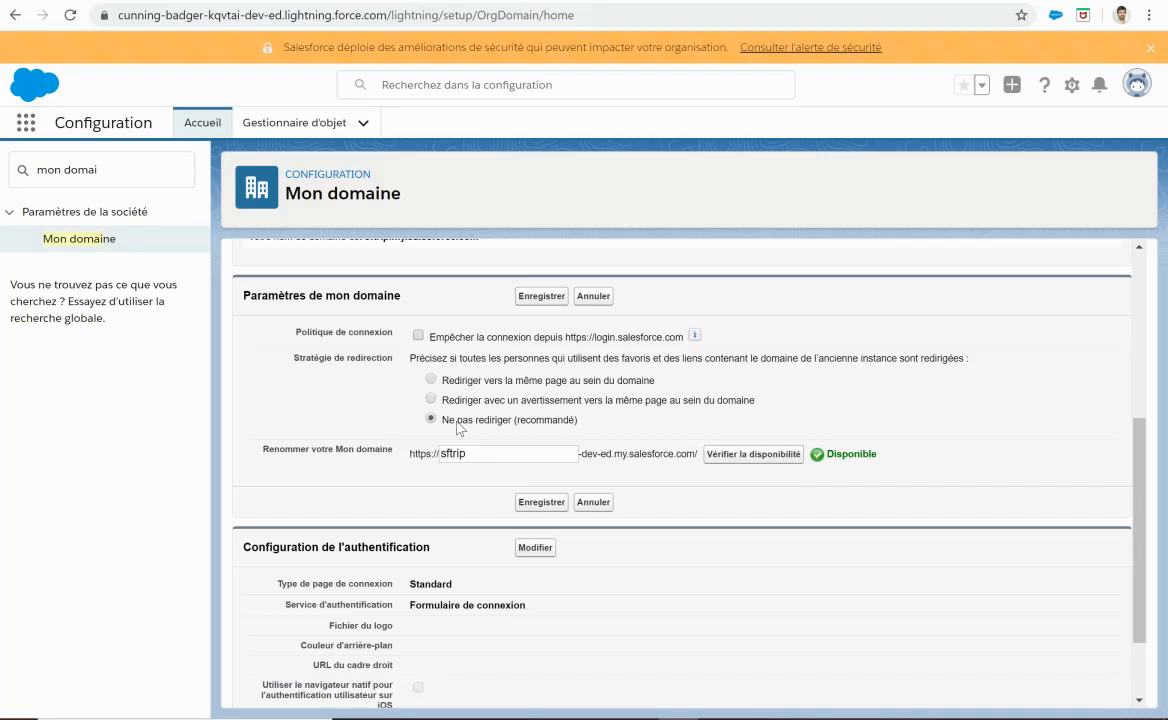
{"action": "left_click", "coordinate": [541, 296]}
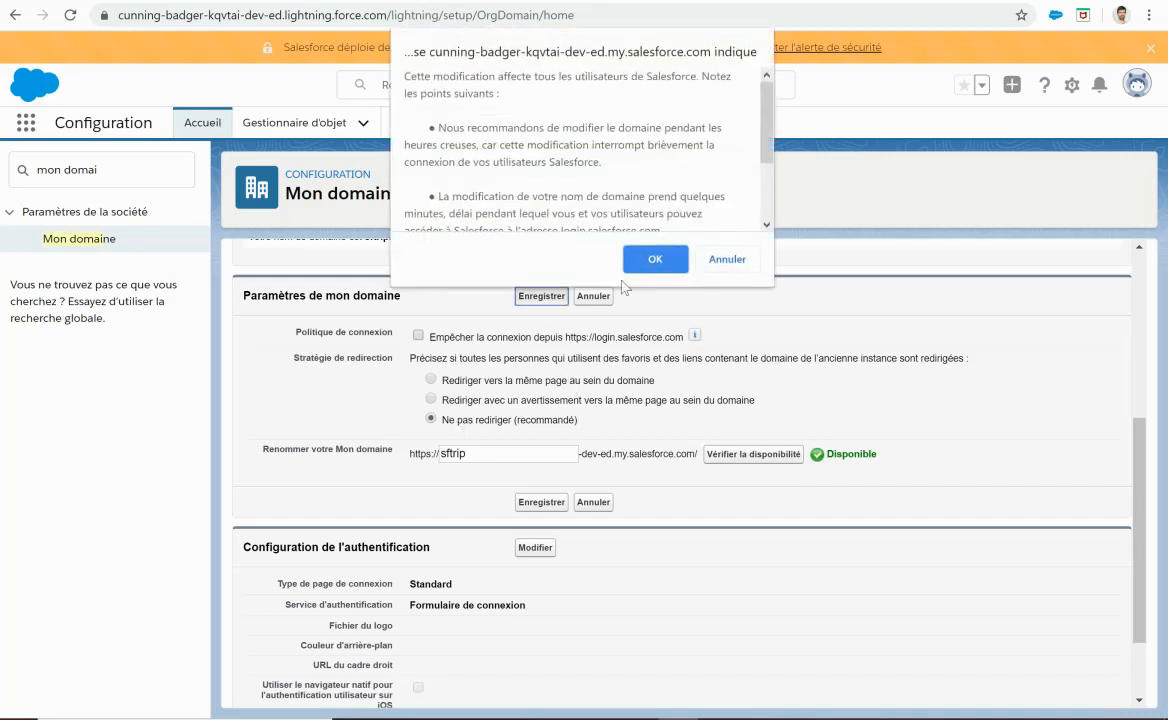
{"action": "scroll", "coordinate": [600, 145], "scroll_direction": "down", "scroll_amount": 2}
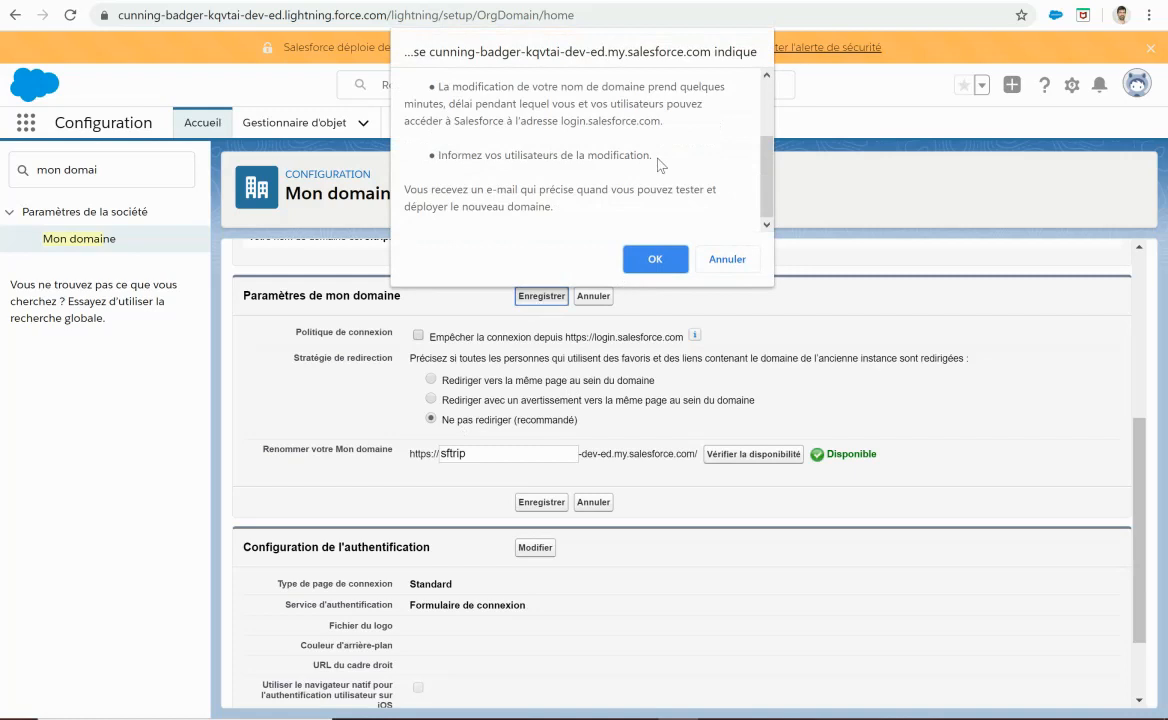
{"action": "left_click", "coordinate": [667, 259]}
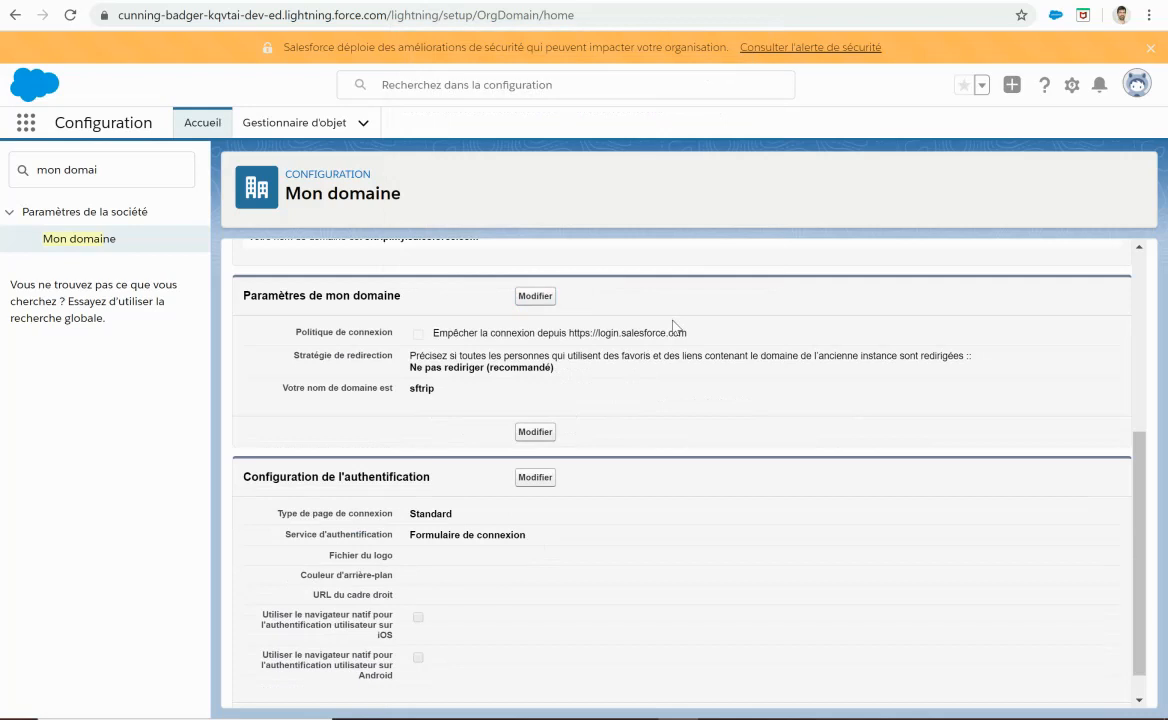
Step: Edit the authentication configuration and choose the Salesforce PNG image ending in "redim.png" as the logo file
{"action": "scroll", "coordinate": [673, 325], "scroll_direction": "down", "scroll_amount": 1}
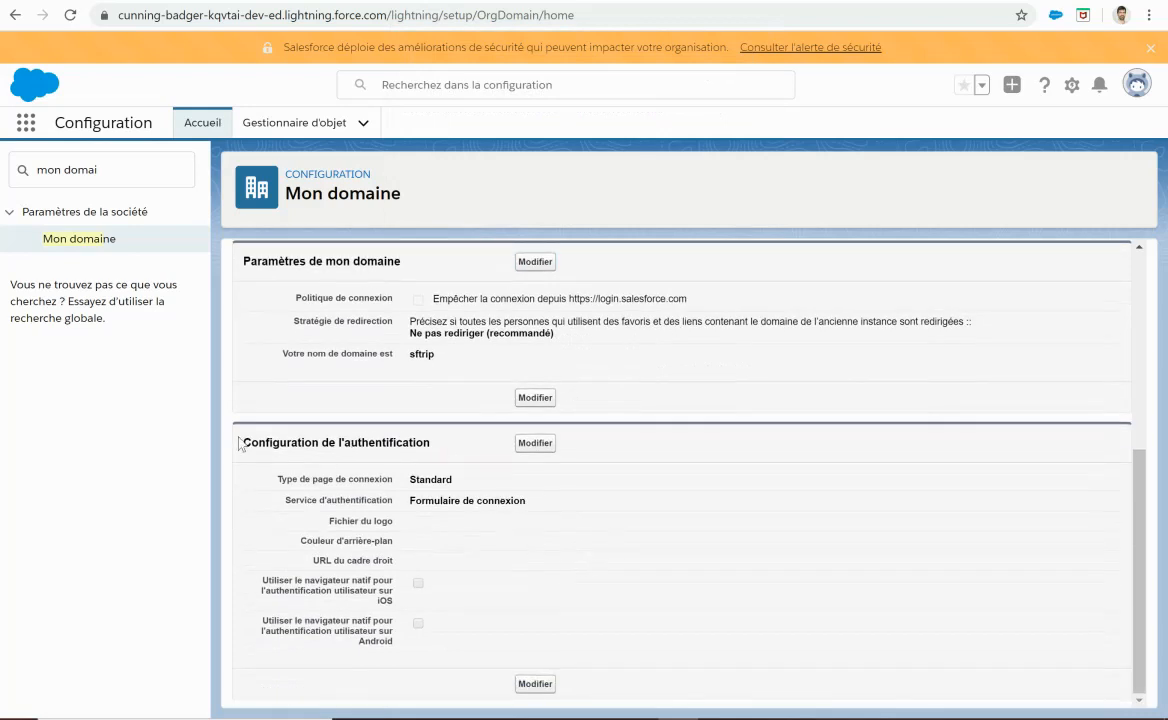
{"action": "left_click_drag", "start_coordinate": [242, 442], "coordinate": [401, 441]}
{"action": "left_click", "coordinate": [401, 441]}
{"action": "left_click", "coordinate": [535, 442]}
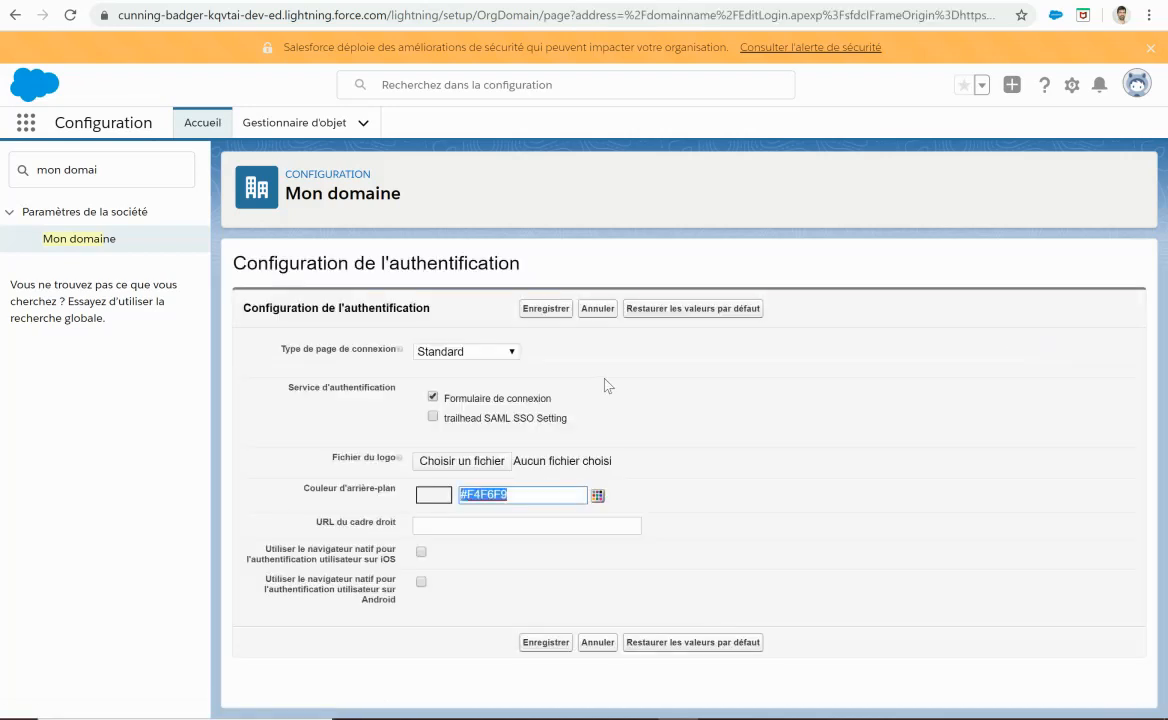
{"action": "left_click", "coordinate": [447, 463]}
{"action": "scroll", "coordinate": [560, 300], "scroll_direction": "down", "scroll_amount": 3}
{"action": "double_click", "coordinate": [515, 395]}
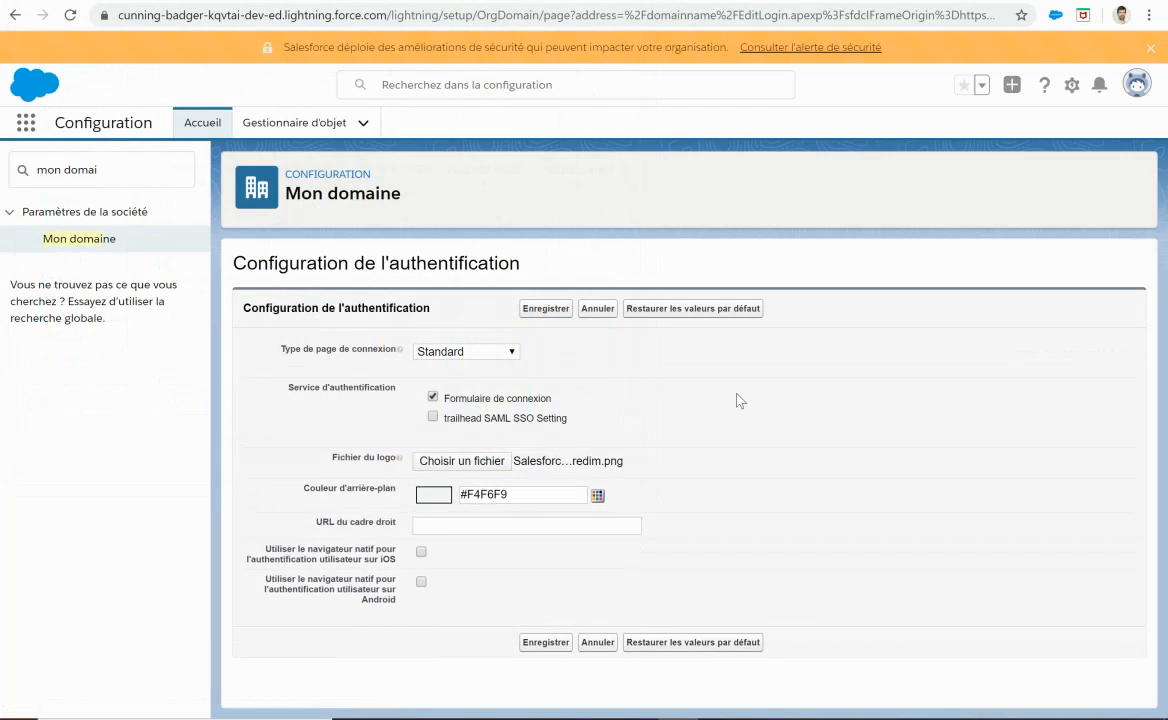
Step: Set the login page's background colour to white, #FFFFFF
{"action": "left_click", "coordinate": [497, 496]}
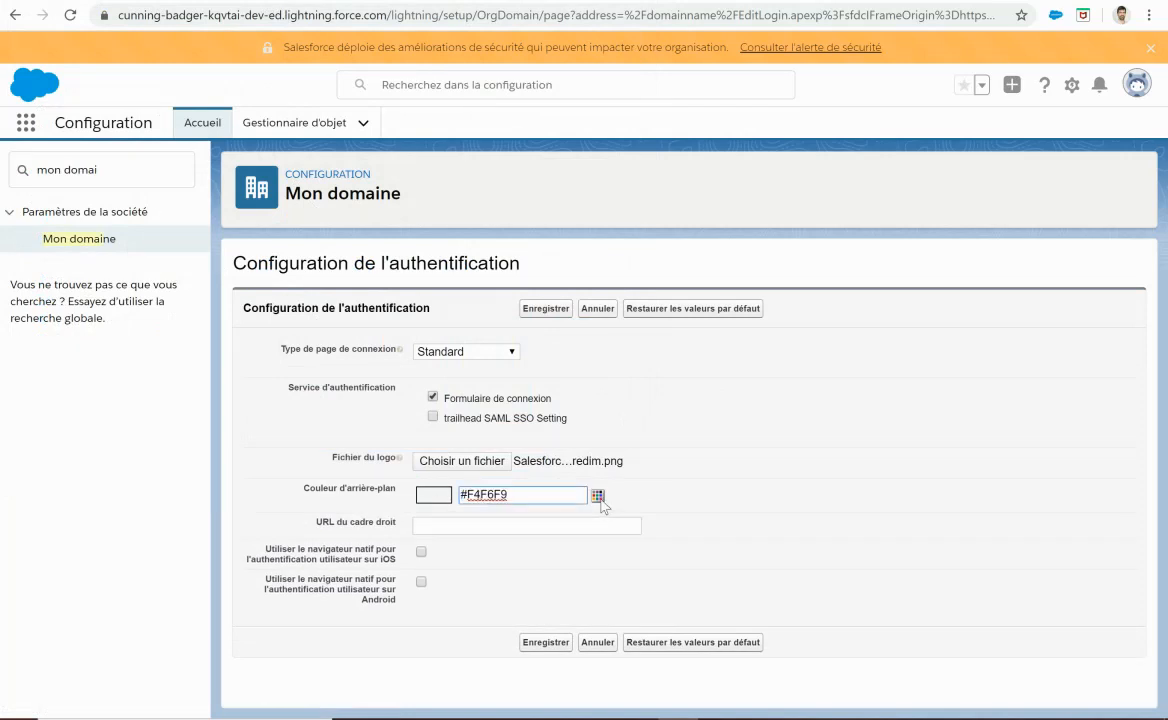
{"action": "left_click", "coordinate": [598, 496]}
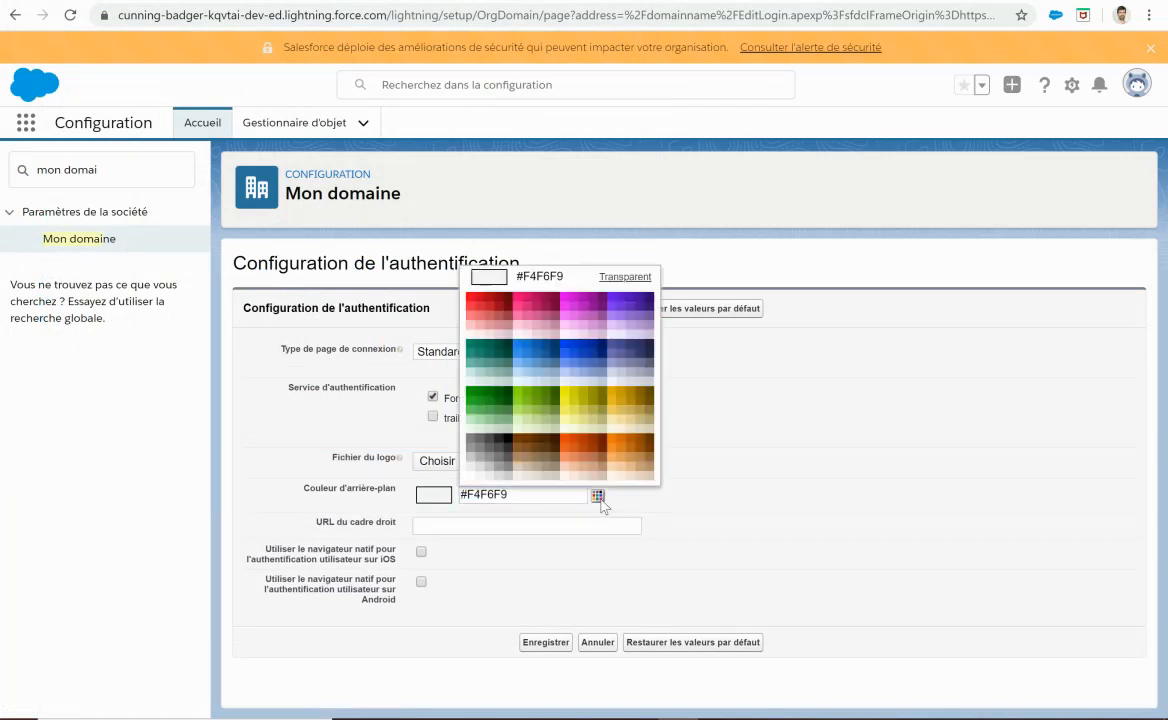
{"action": "left_click", "coordinate": [470, 478]}
{"action": "left_click", "coordinate": [494, 524]}
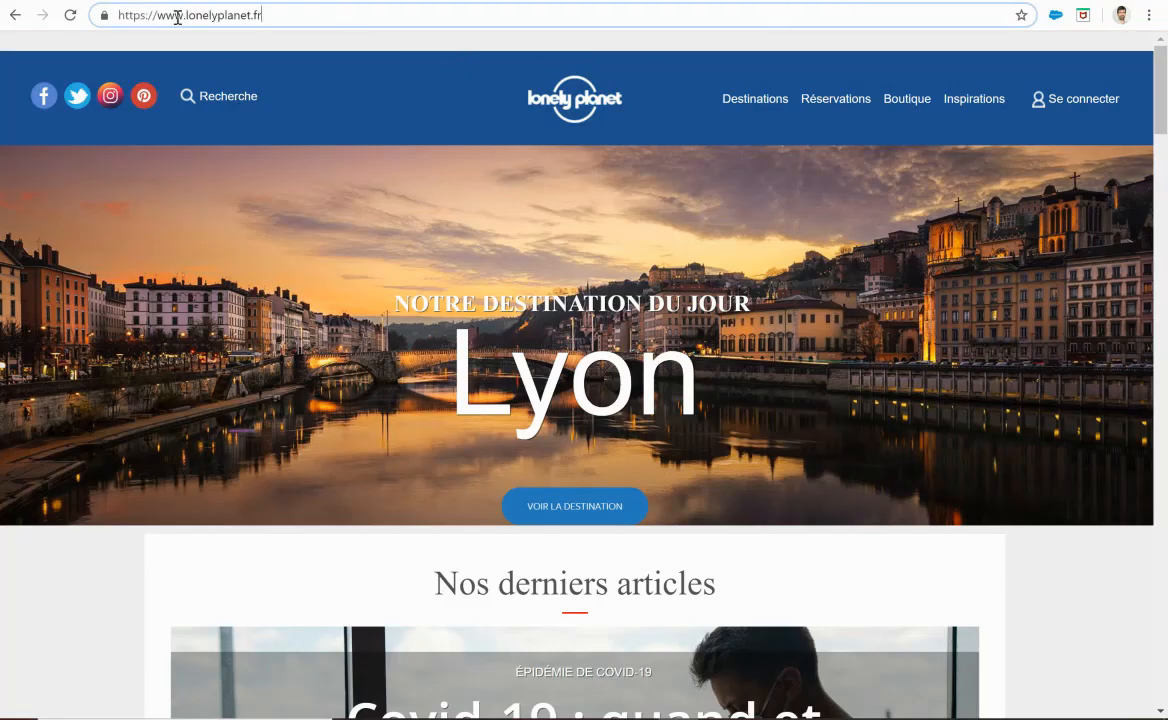
{"action": "left_click", "coordinate": [339, 9]}
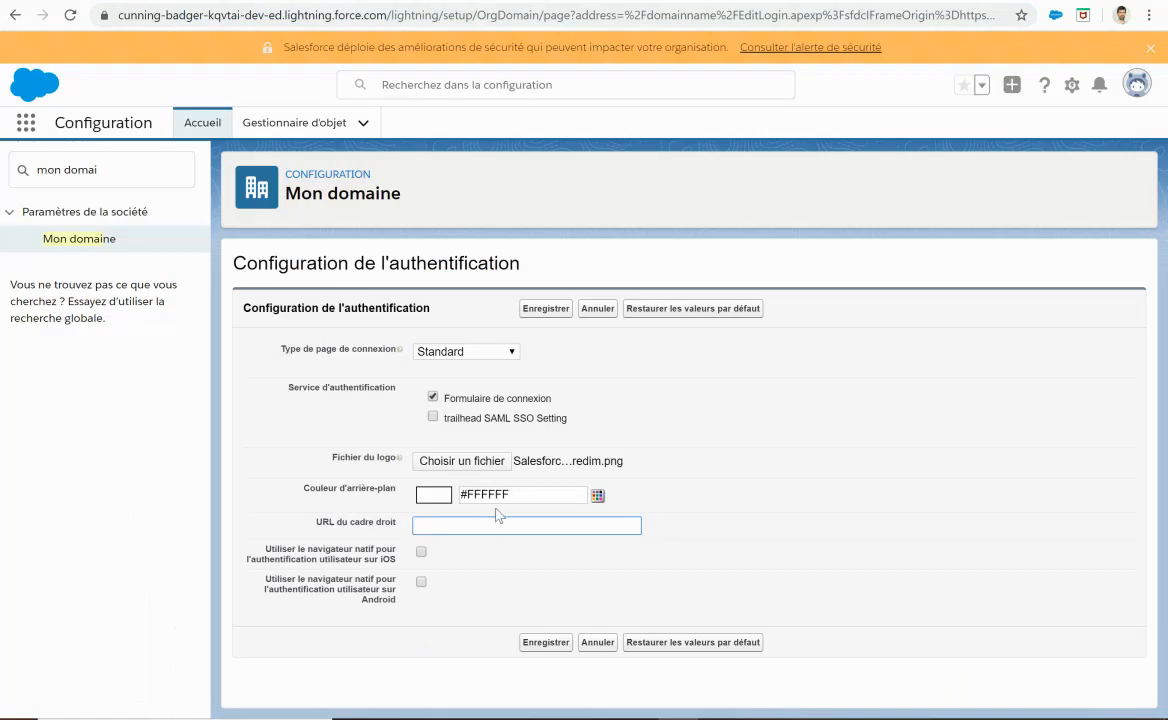
{"action": "type", "text": "https://www.lonelyplanet.fr/"}
{"action": "left_click", "coordinate": [545, 643]}
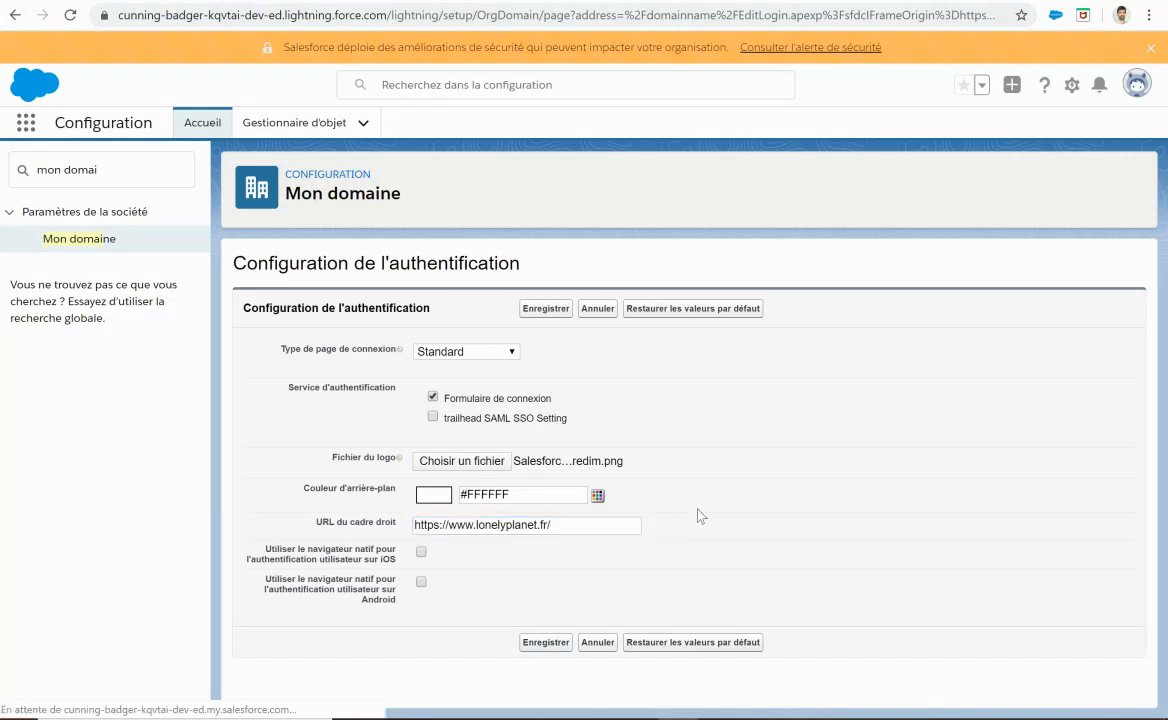
Step: Connect to the new domain sfntrip-dev-ed.my.salesforce.com from the Mon domaine page to test it, and examine the address
{"action": "scroll", "coordinate": [765, 531], "scroll_direction": "up", "scroll_amount": 5}
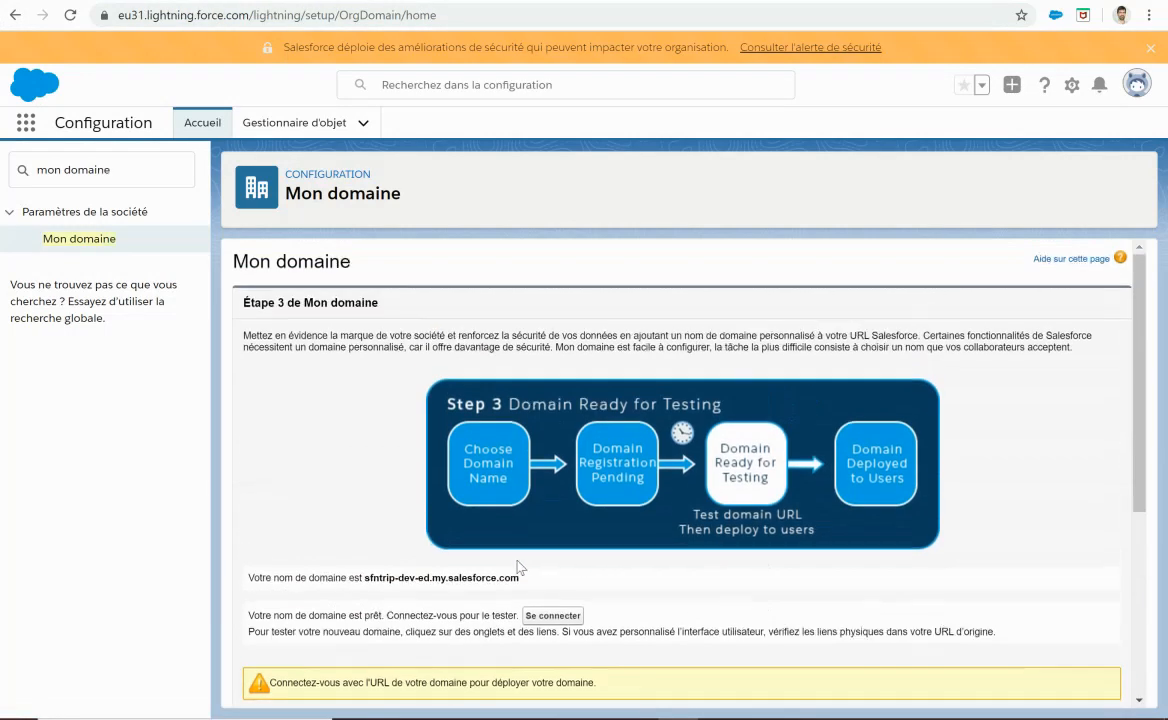
{"action": "scroll", "coordinate": [472, 511], "scroll_direction": "down", "scroll_amount": 1}
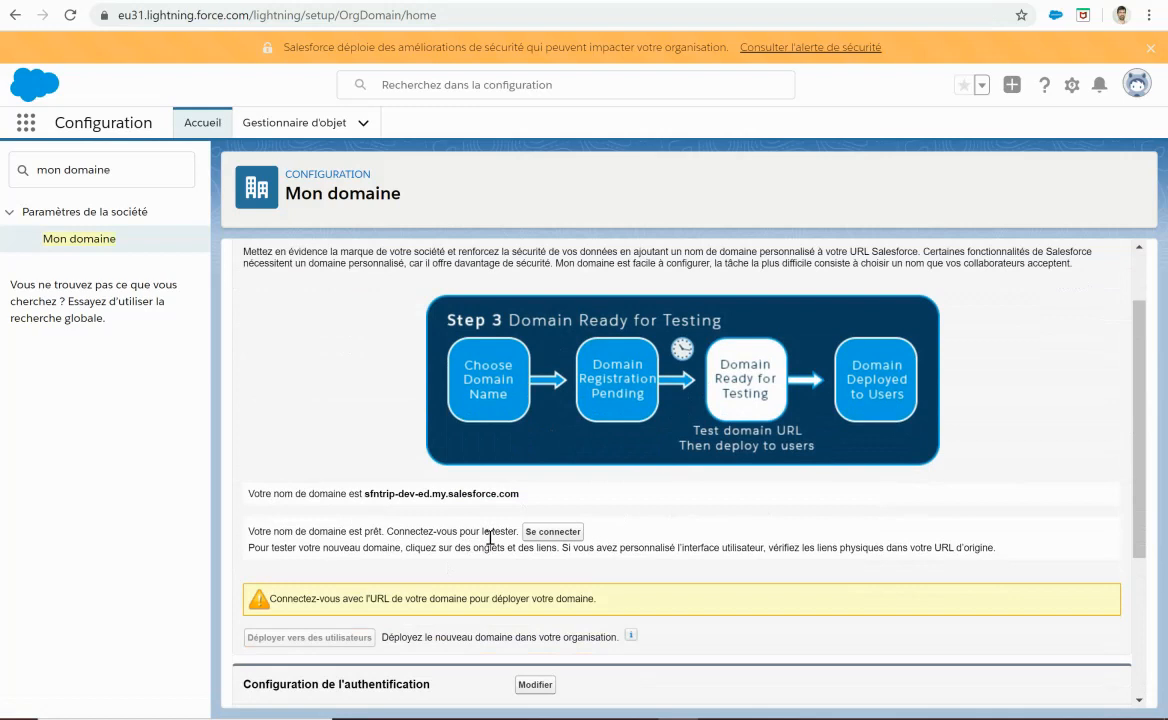
{"action": "left_click", "coordinate": [554, 532]}
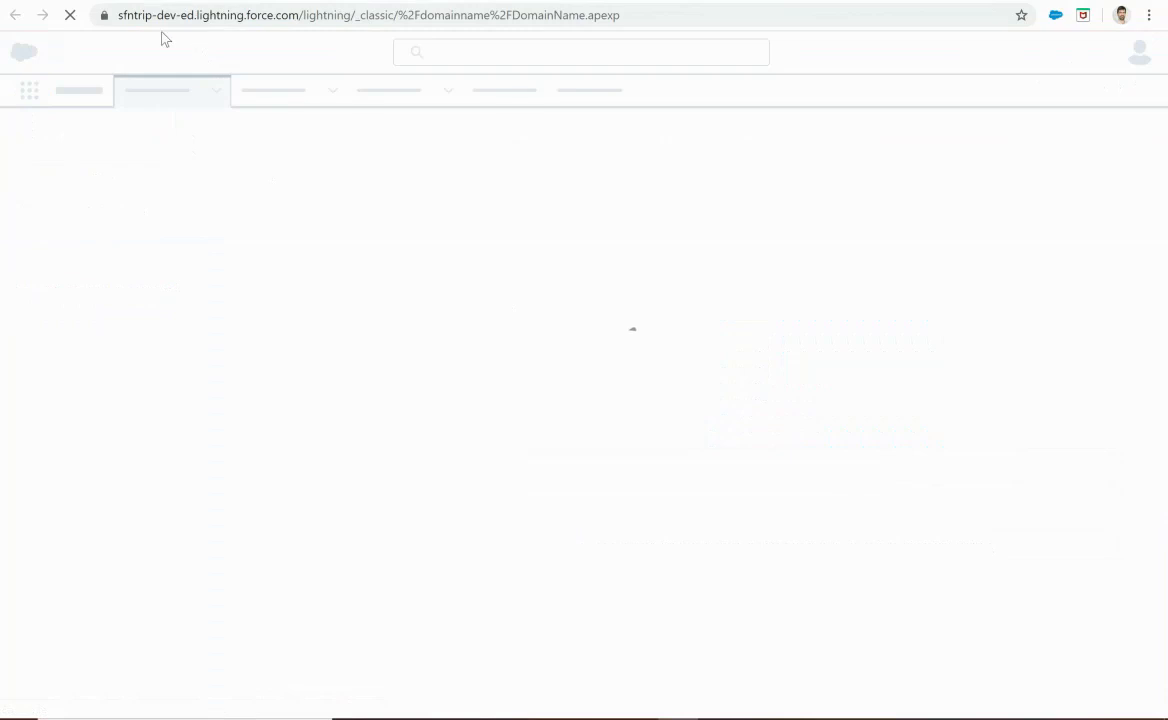
{"action": "left_click", "coordinate": [138, 18]}
{"action": "left_click", "coordinate": [126, 17]}
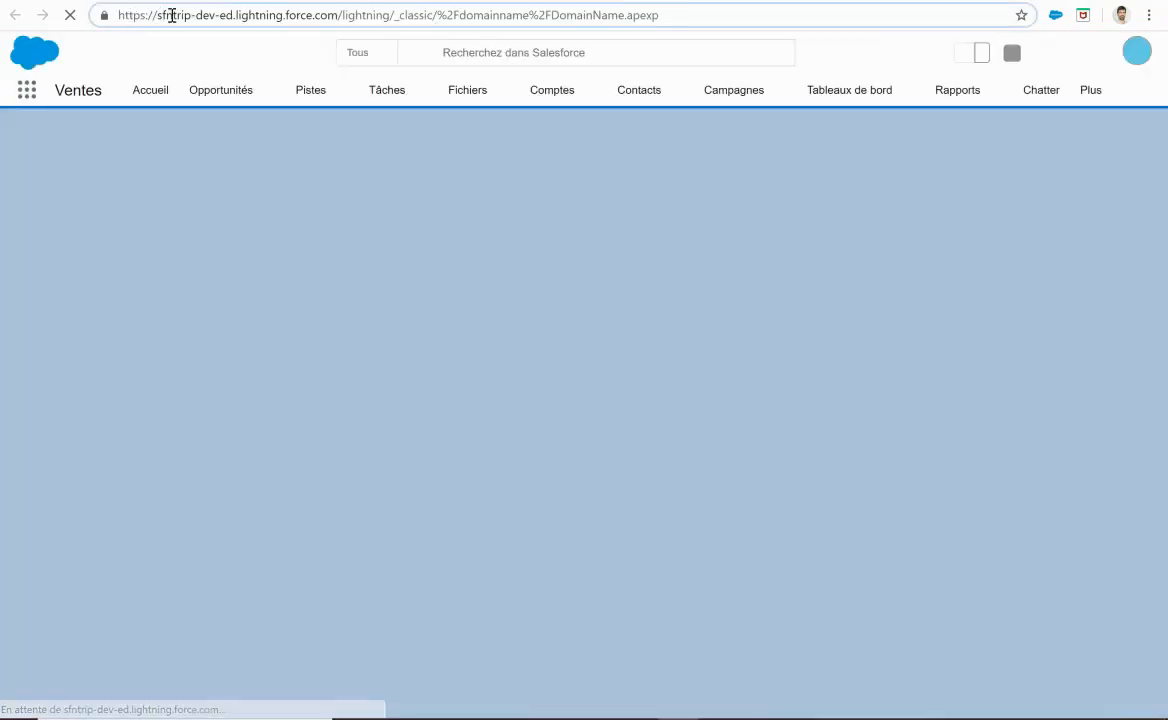
Step: Check the custom domain in the page address, refuse the site's notification request and log out of Salesforce
{"action": "left_click_drag", "start_coordinate": [160, 16], "coordinate": [214, 20]}
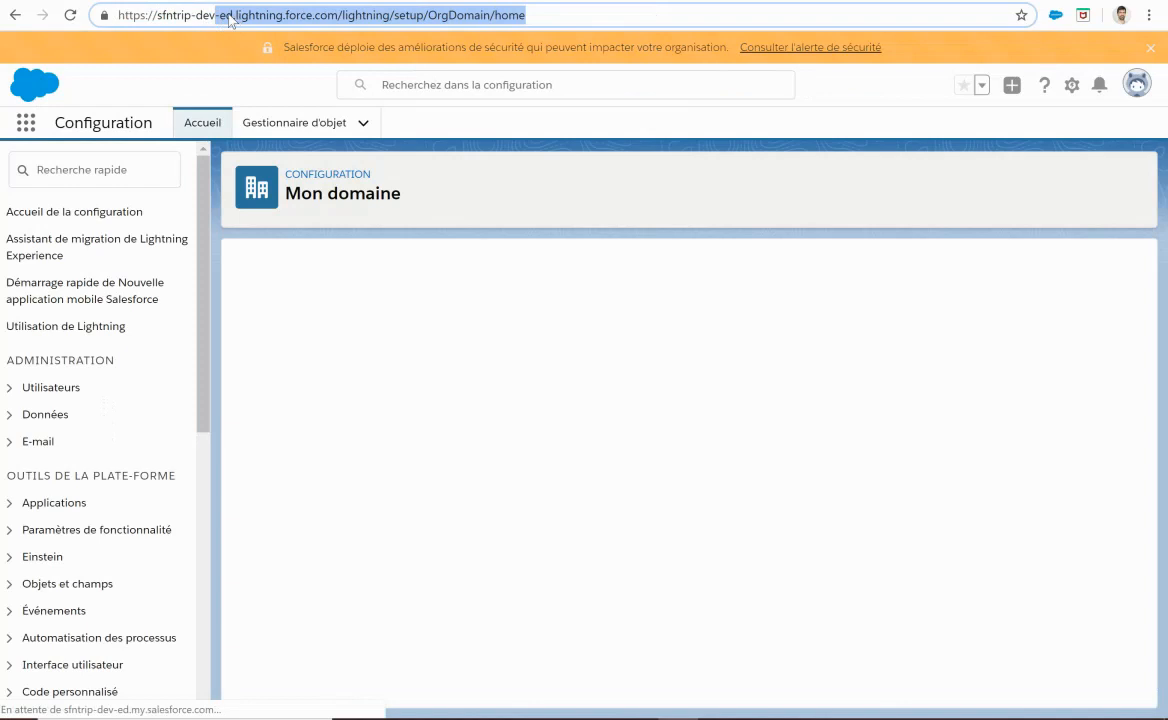
{"action": "left_click", "coordinate": [229, 16]}
{"action": "left_click_drag", "start_coordinate": [235, 16], "coordinate": [219, 11]}
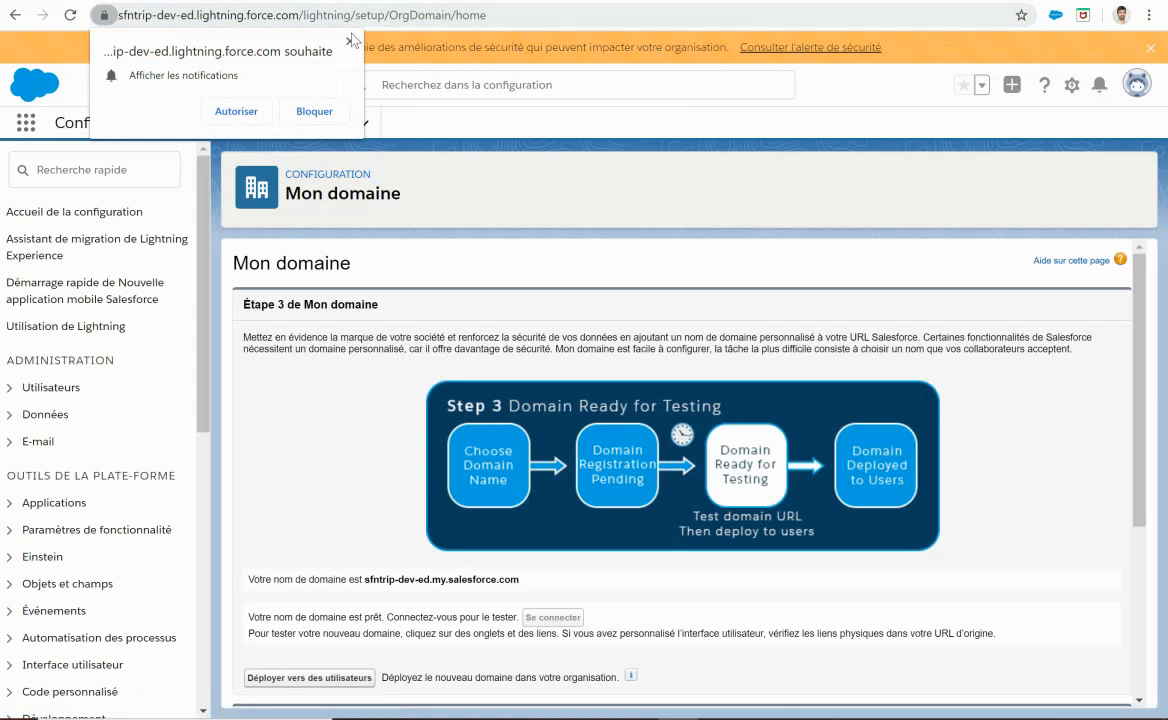
{"action": "left_click", "coordinate": [303, 108]}
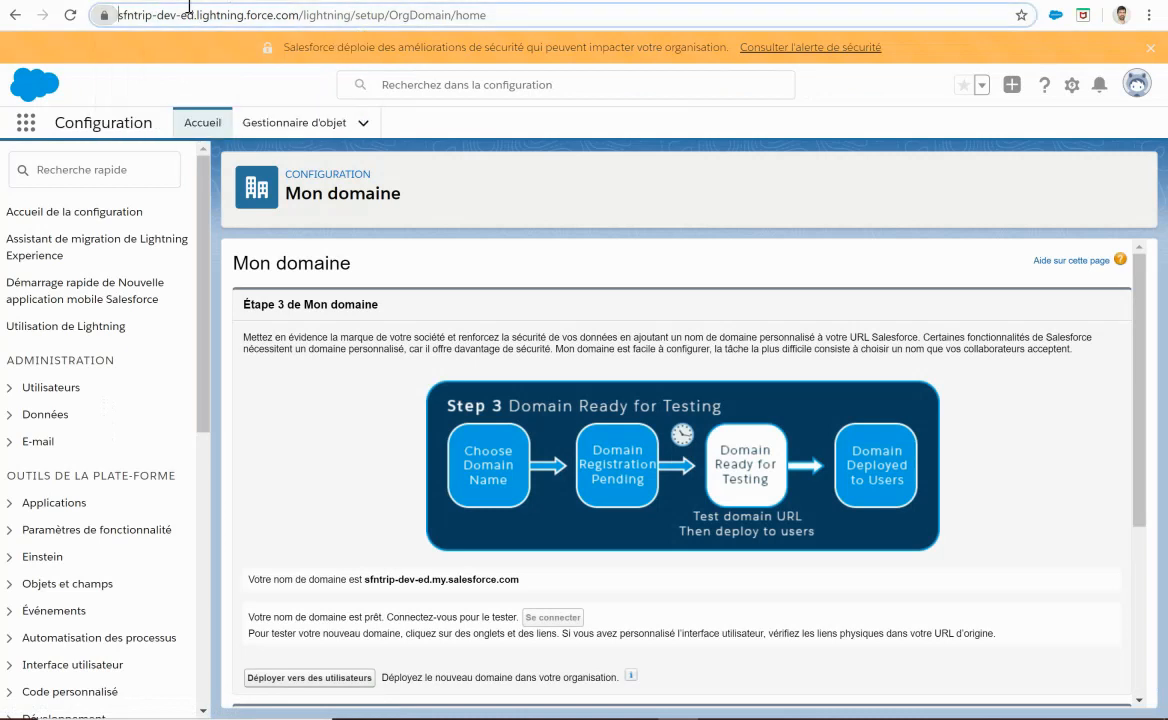
{"action": "left_click", "coordinate": [1136, 84]}
{"action": "left_click", "coordinate": [1013, 180]}
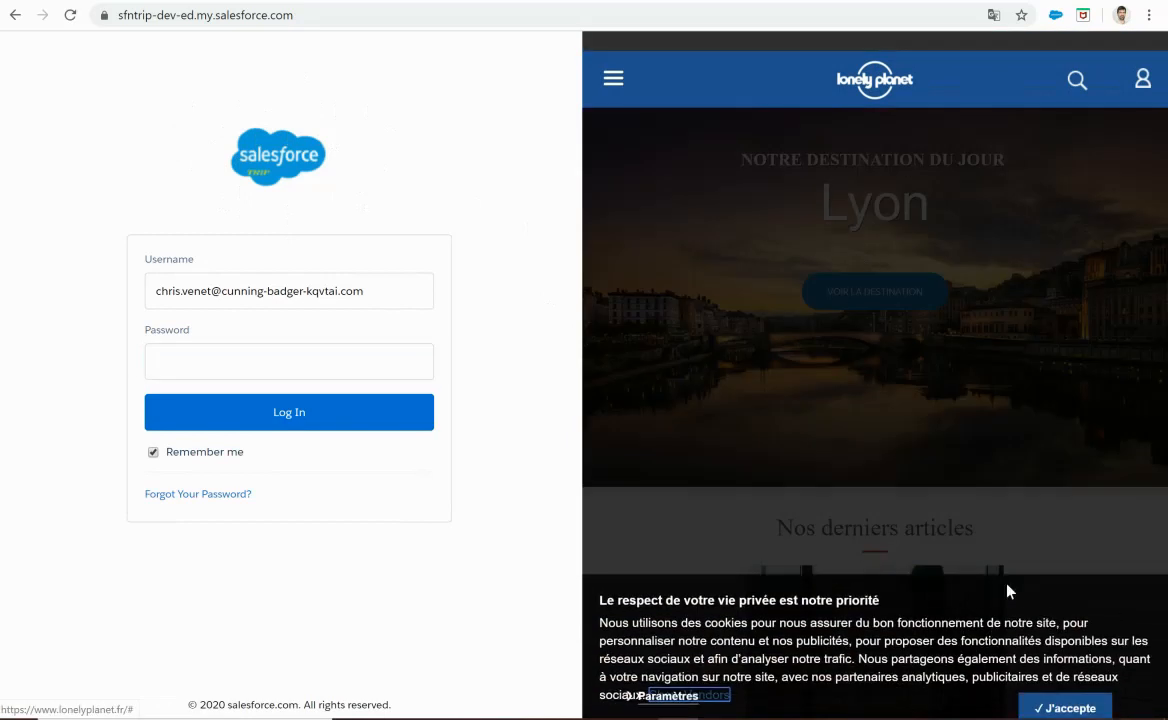
Step: Accept the cookies in the login page's Lonely Planet frame and browse to the Afrique destination page
{"action": "left_click", "coordinate": [1012, 692]}
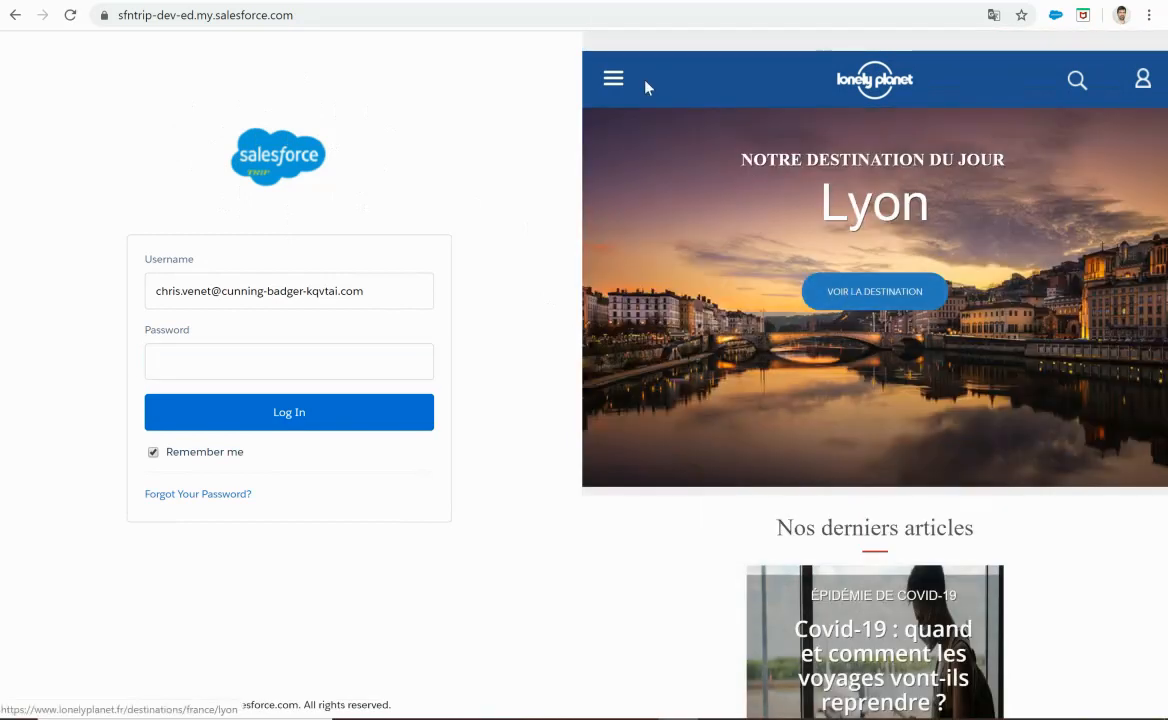
{"action": "left_click", "coordinate": [615, 80]}
{"action": "left_click", "coordinate": [722, 83]}
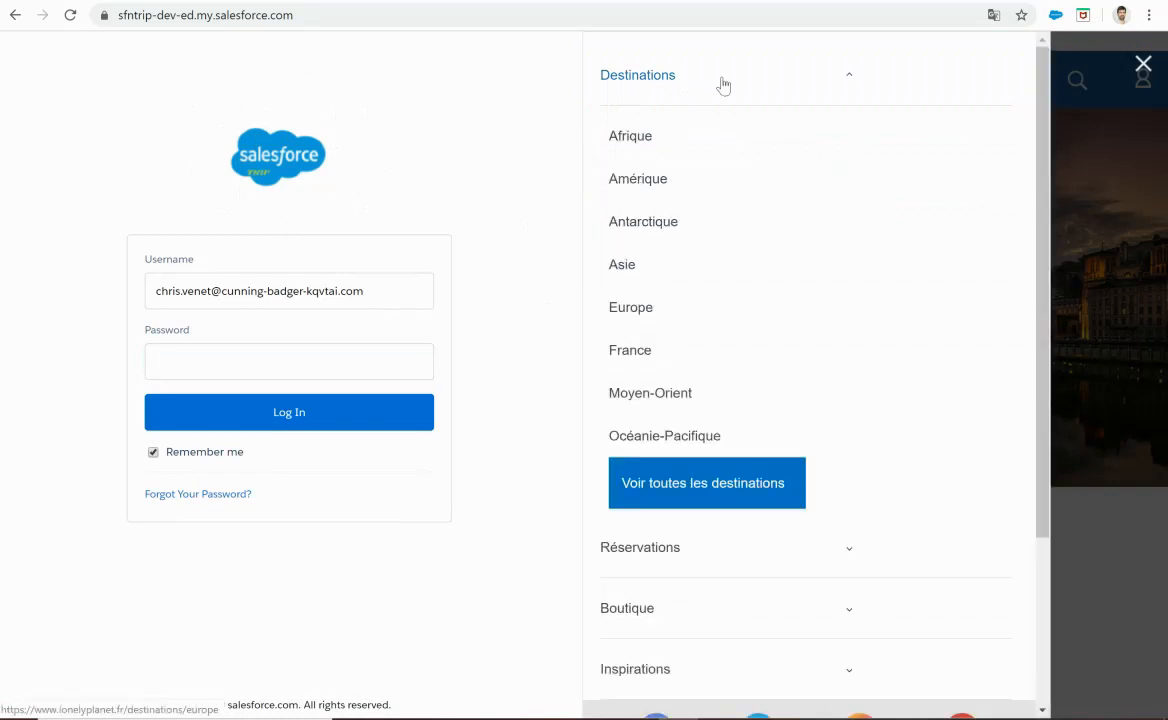
{"action": "left_click", "coordinate": [695, 155]}
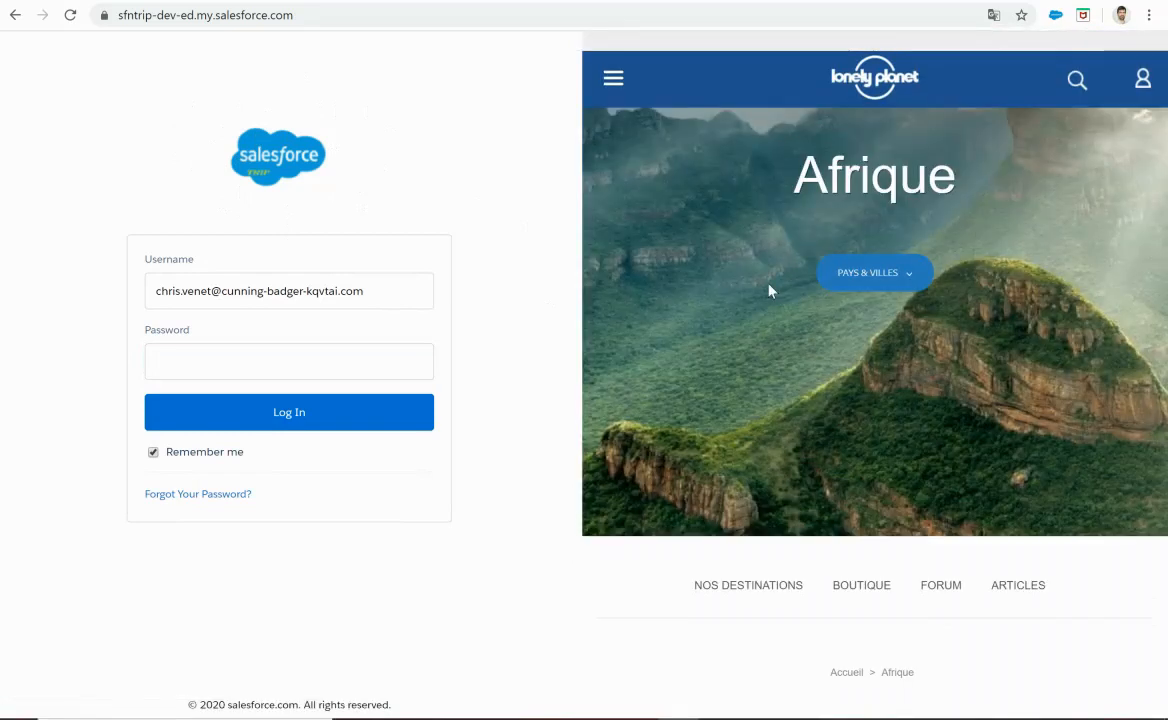
Step: Enter the account password on the branded login page and log in
{"action": "left_click", "coordinate": [416, 361]}
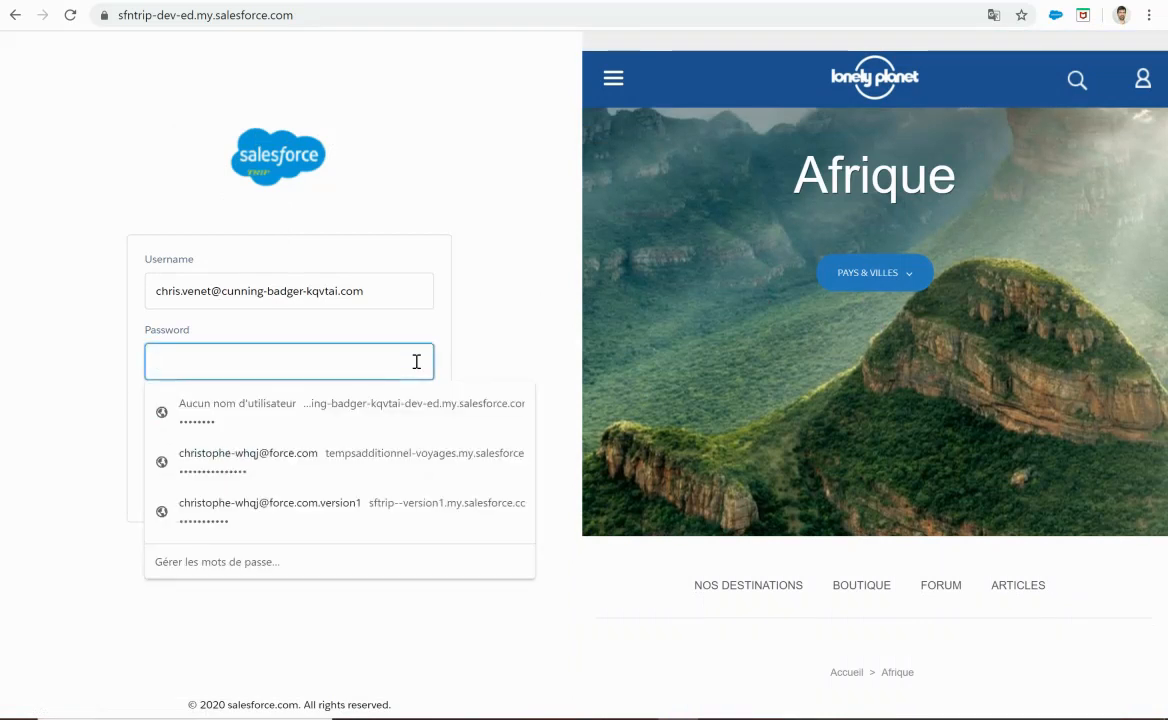
{"action": "type", "text": "••••••••"}
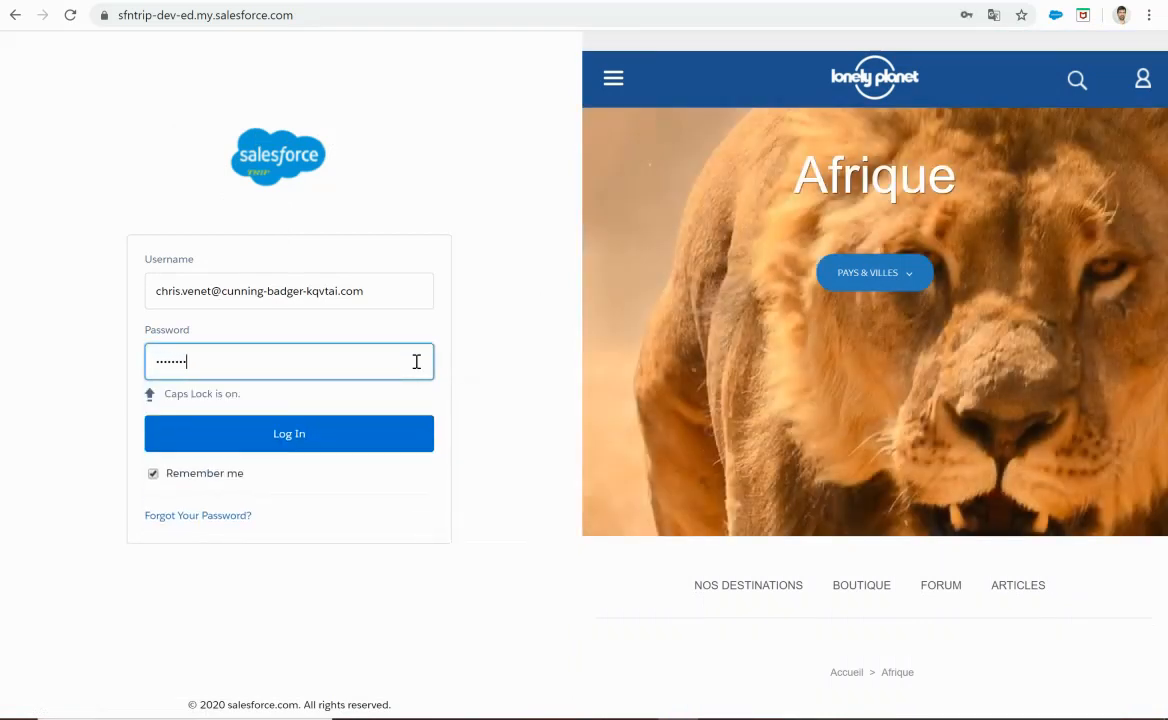
{"action": "left_click", "coordinate": [358, 445]}
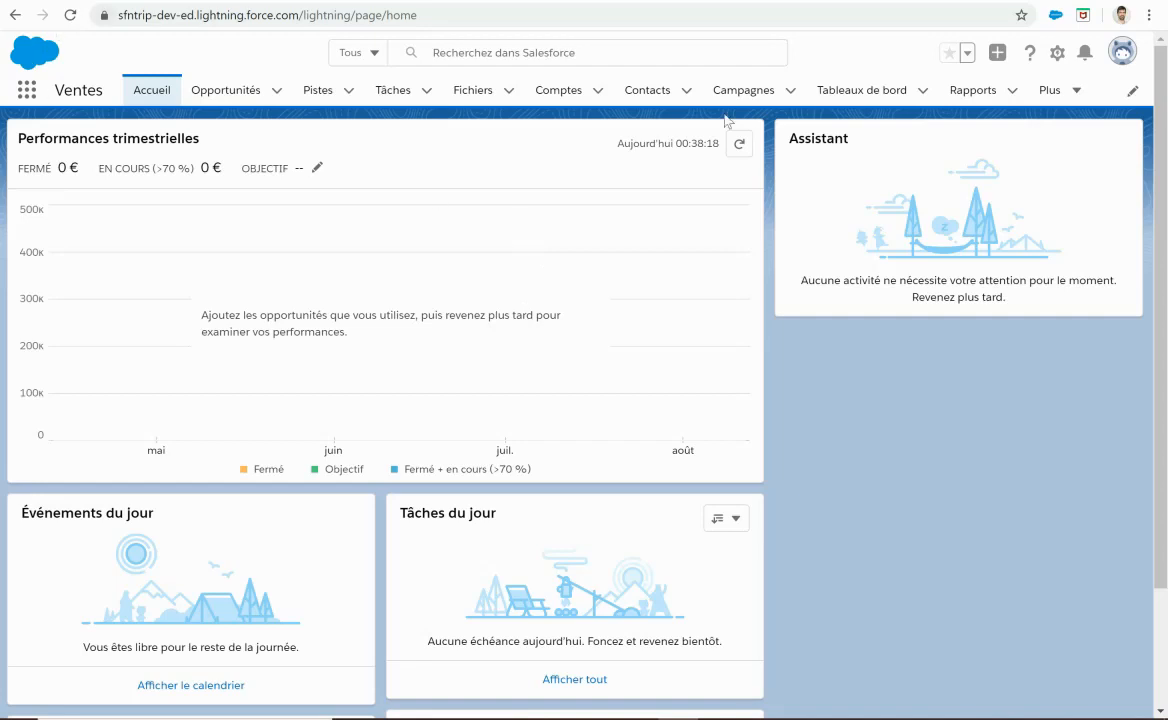
Step: Go to the Salesforce configuration, search for "applica" and open Gestionnaire des applications
{"action": "left_click", "coordinate": [1057, 52]}
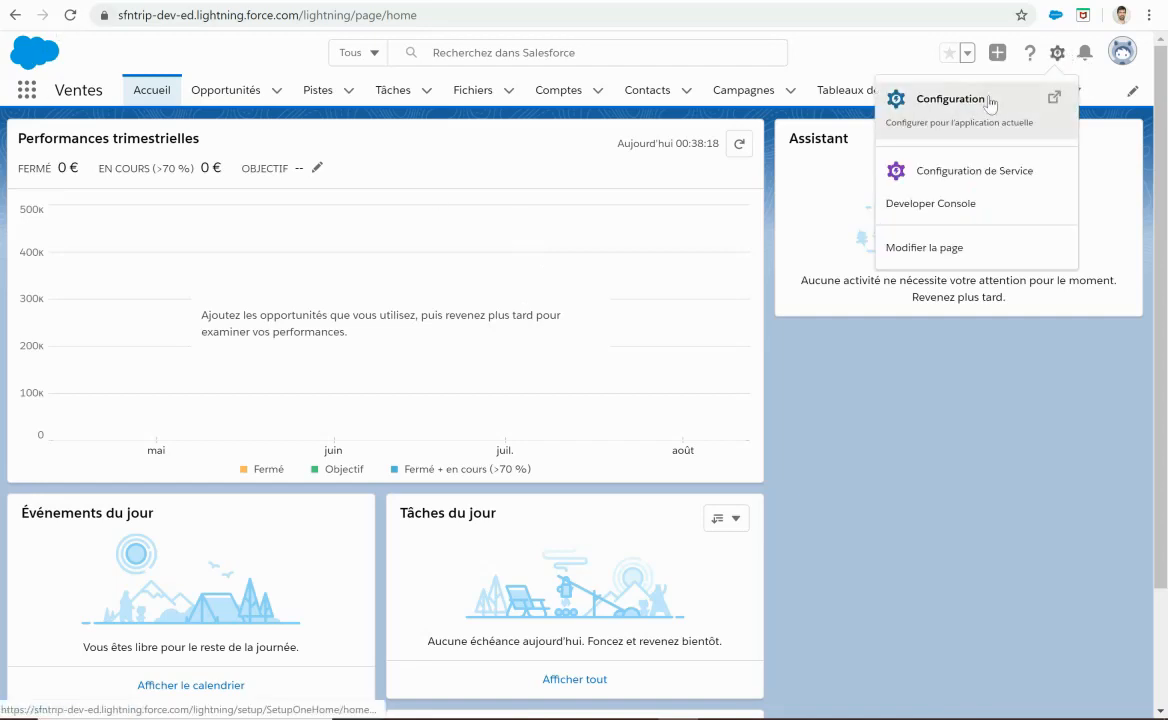
{"action": "left_click", "coordinate": [985, 96]}
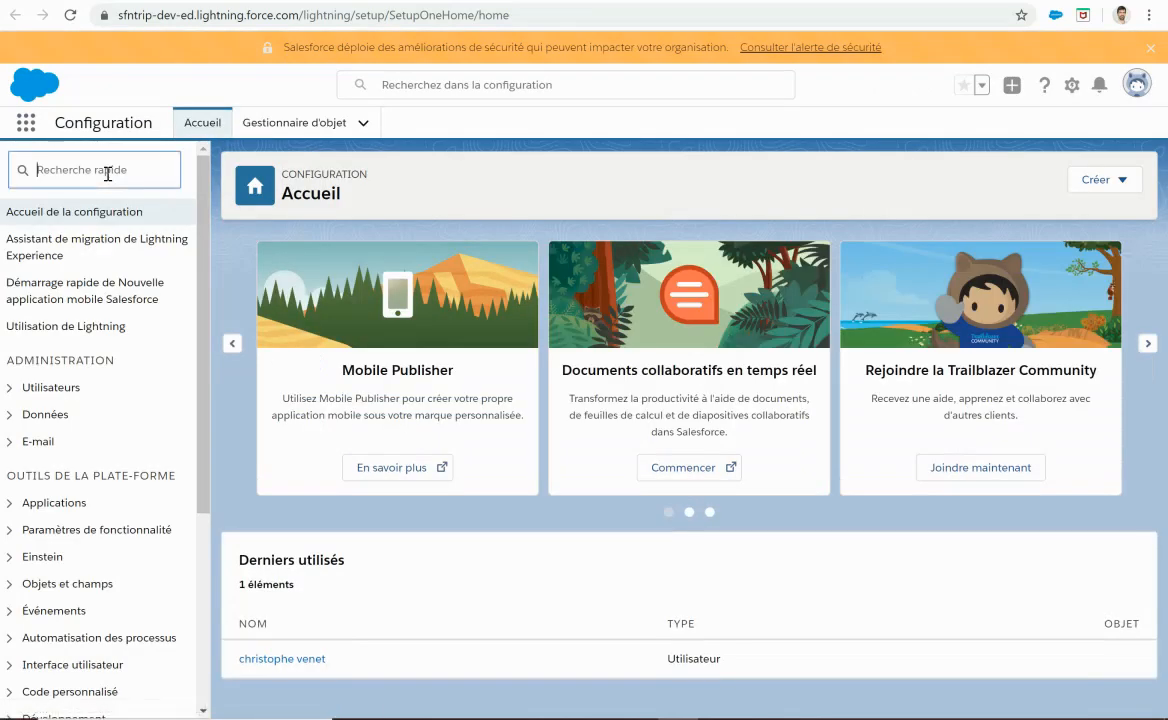
{"action": "type", "text": "applica"}
{"action": "scroll", "coordinate": [110, 370], "scroll_direction": "down", "scroll_amount": 4}
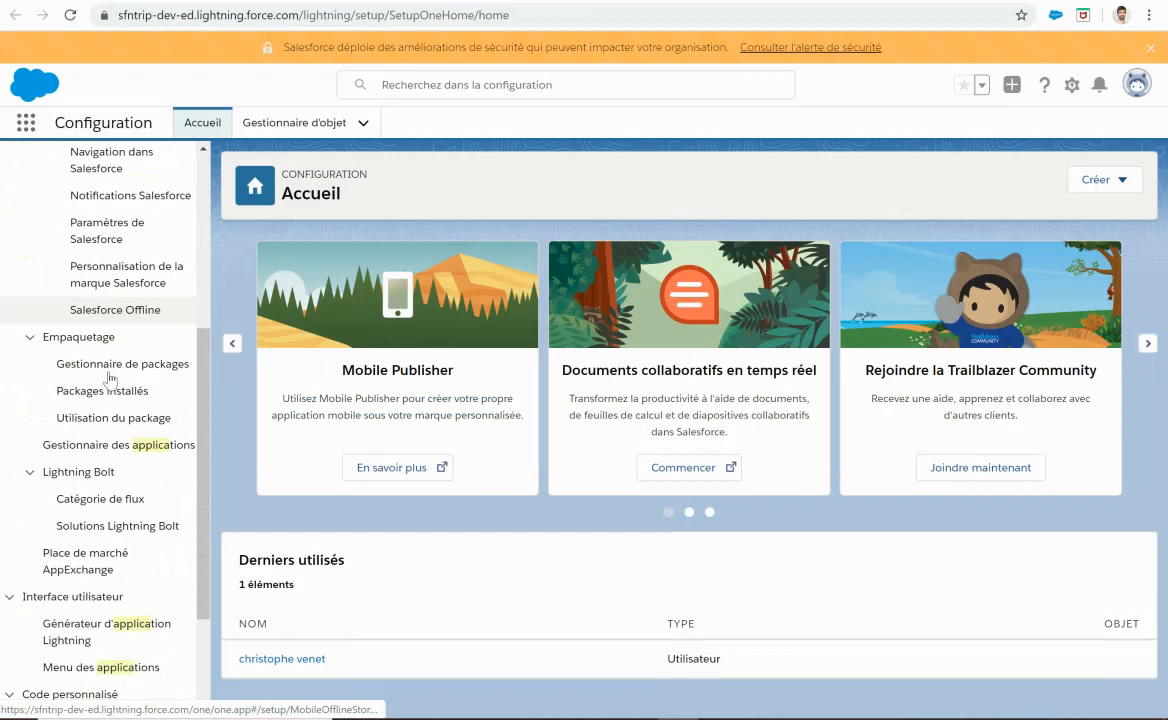
{"action": "left_click", "coordinate": [97, 452]}
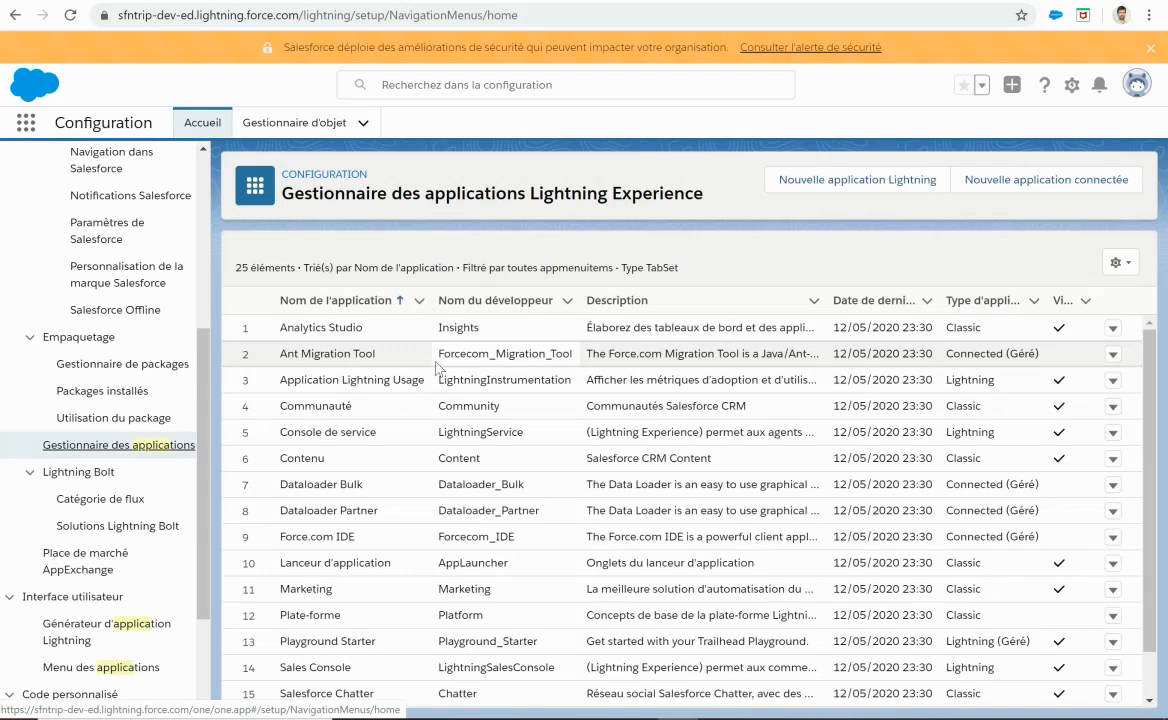
Step: Open the Lightning version of the Ventes app (LightningSales) for editing
{"action": "scroll", "coordinate": [500, 500], "scroll_direction": "down", "scroll_amount": 5}
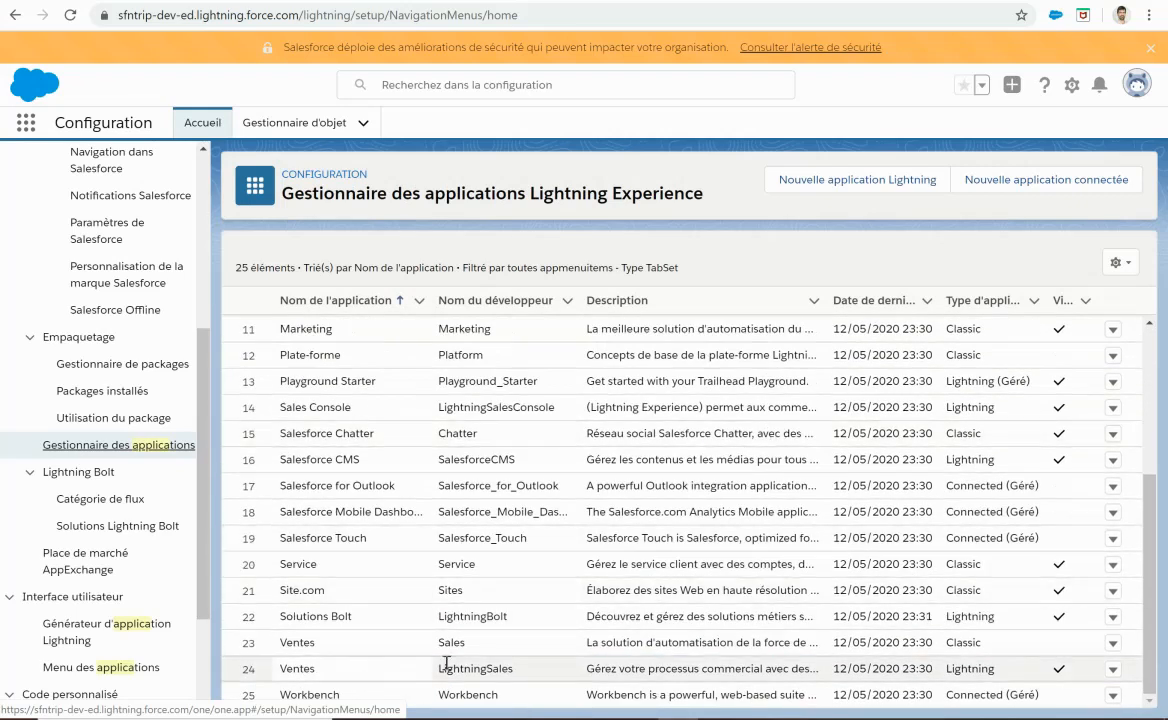
{"action": "left_click", "coordinate": [295, 668]}
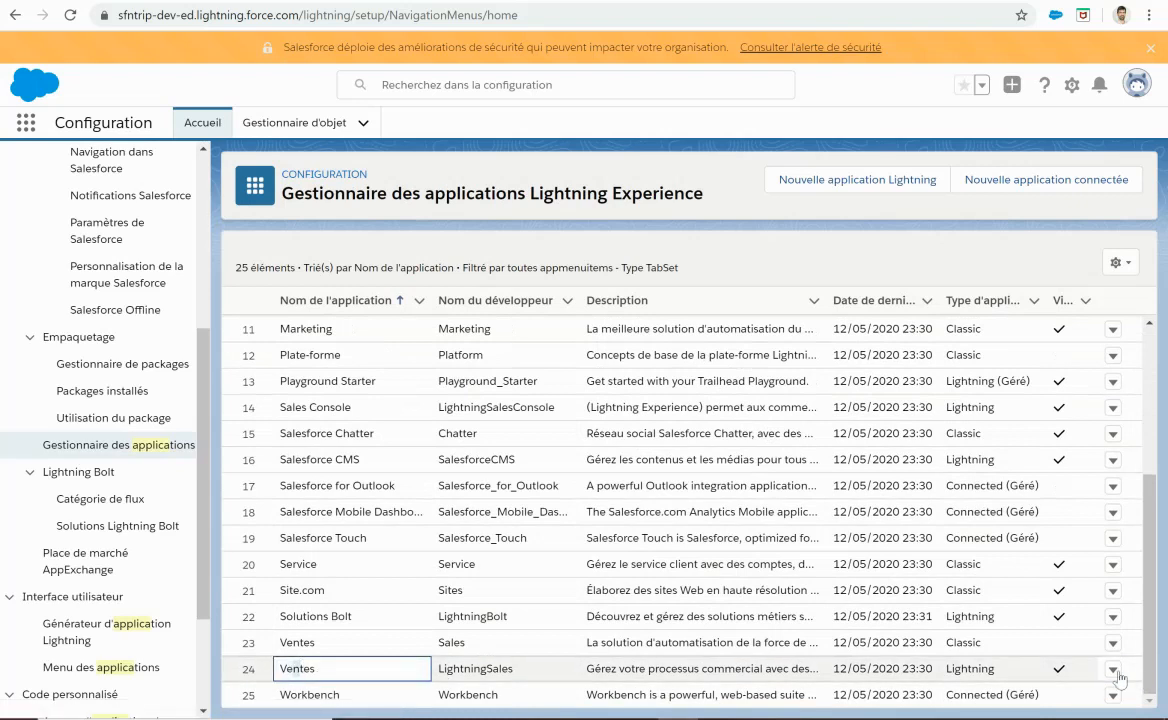
{"action": "left_click", "coordinate": [1112, 669]}
{"action": "left_click", "coordinate": [1076, 634]}
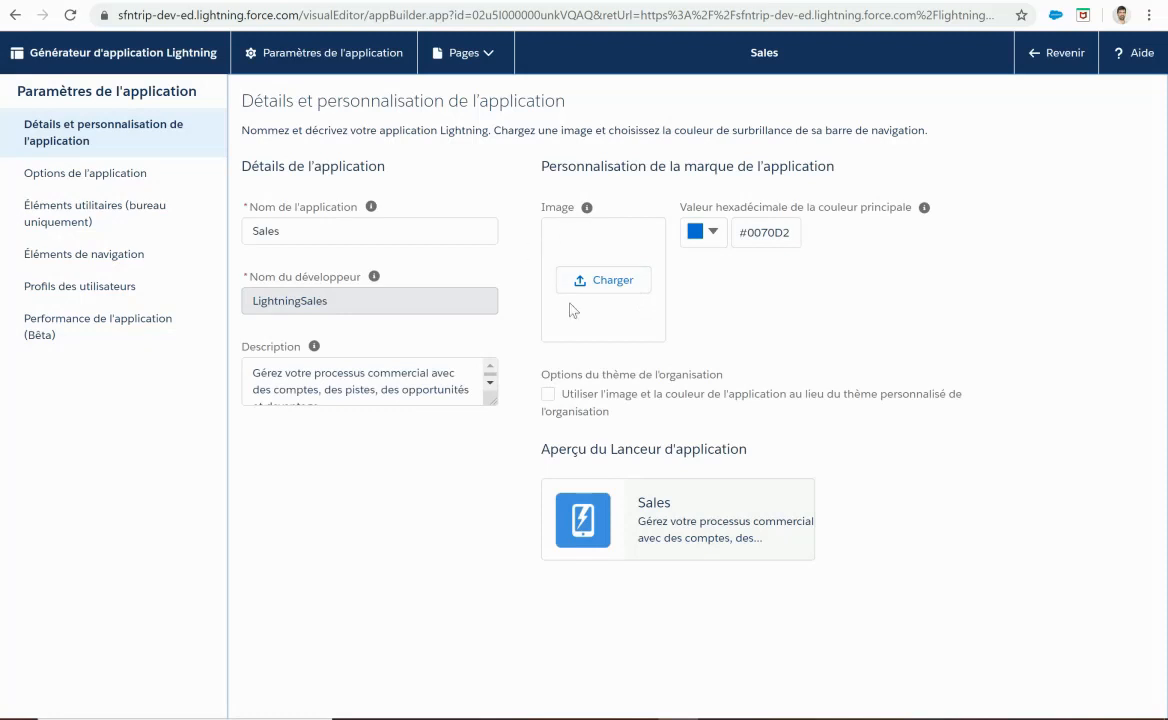
Step: Upload "Salesforce Trip logo redim" as the Sales app's image and save the app details
{"action": "left_click", "coordinate": [612, 282]}
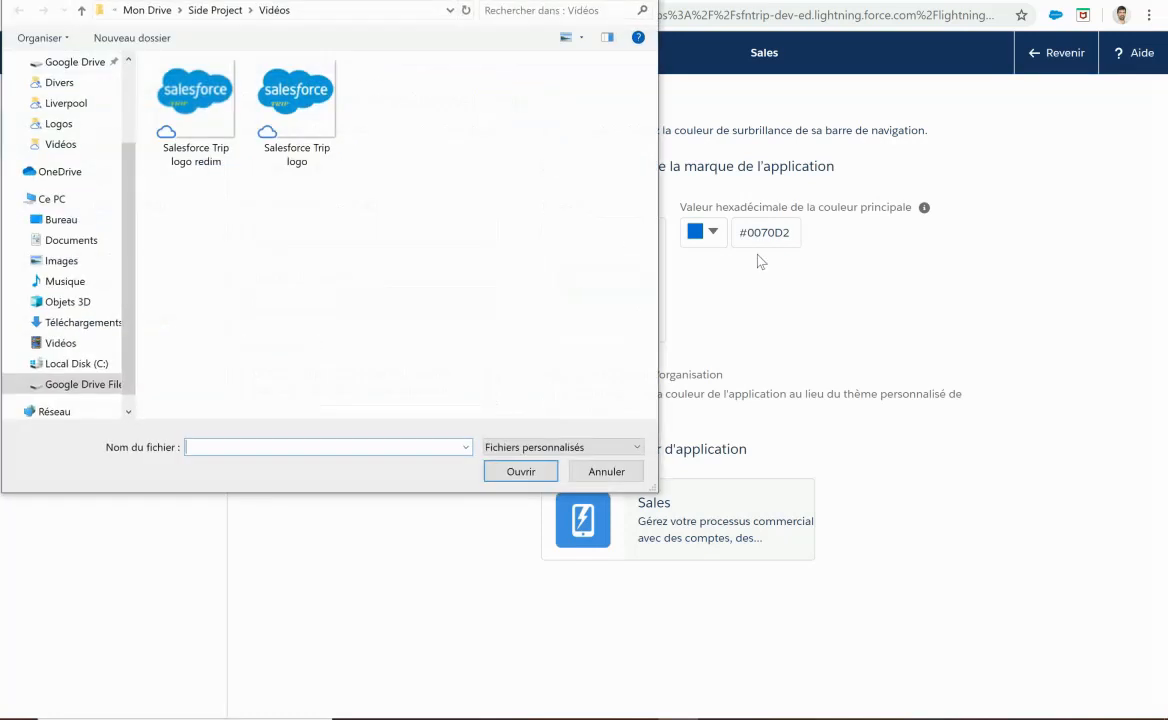
{"action": "double_click", "coordinate": [195, 95]}
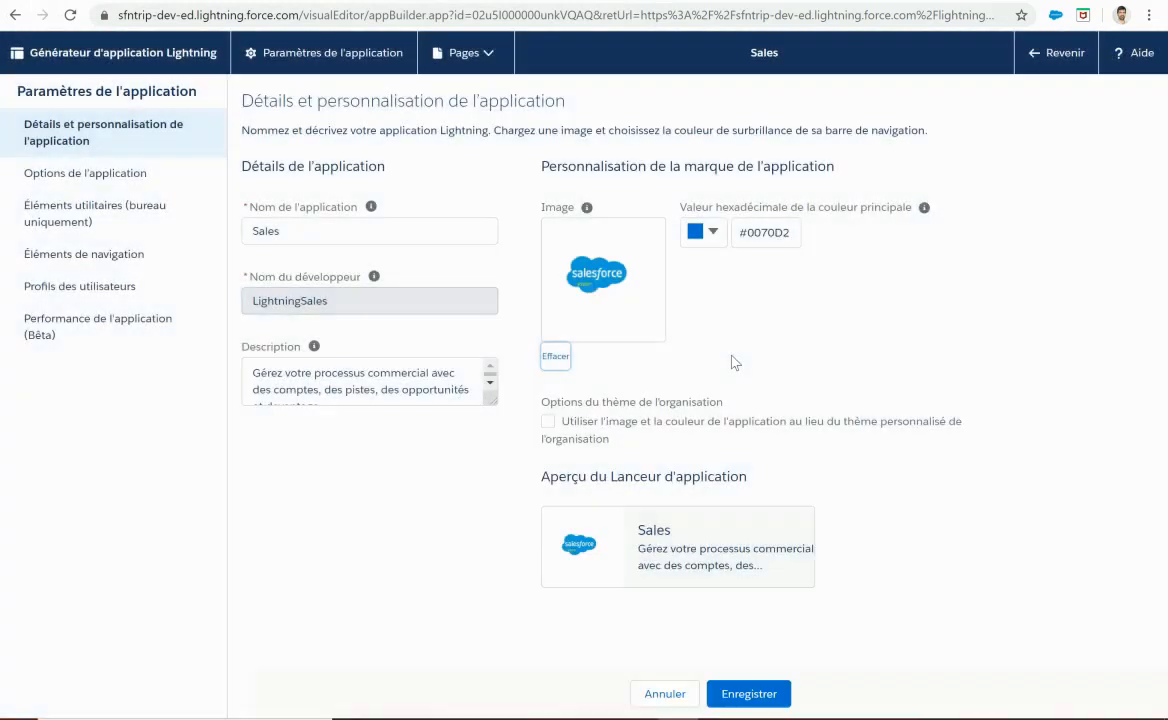
{"action": "left_click", "coordinate": [760, 694]}
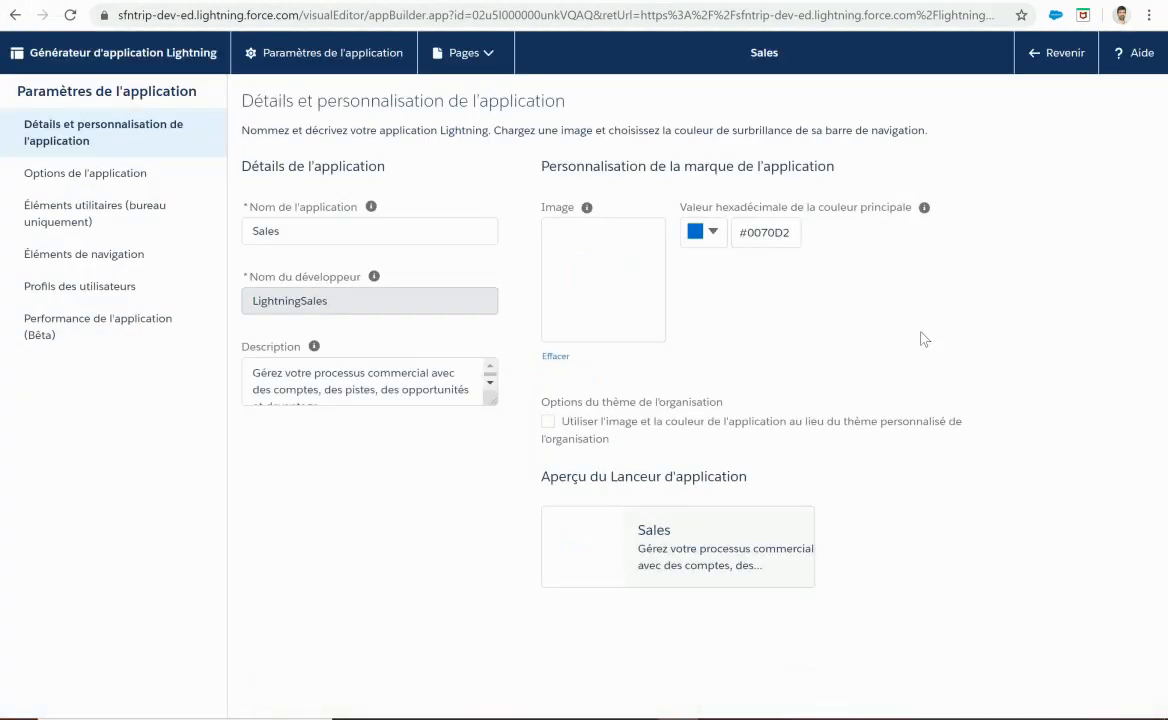
Step: Leave the Lightning app builder, switch to the Ventes app and reload its home page
{"action": "left_click", "coordinate": [1050, 55]}
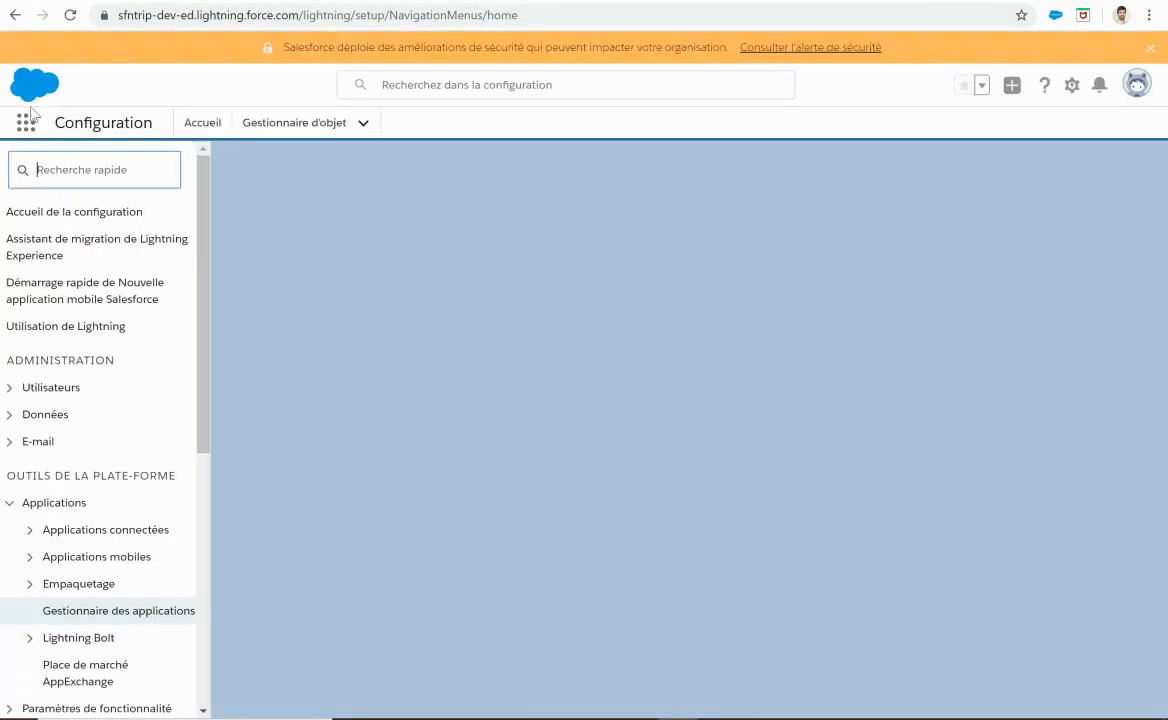
{"action": "left_click", "coordinate": [26, 124]}
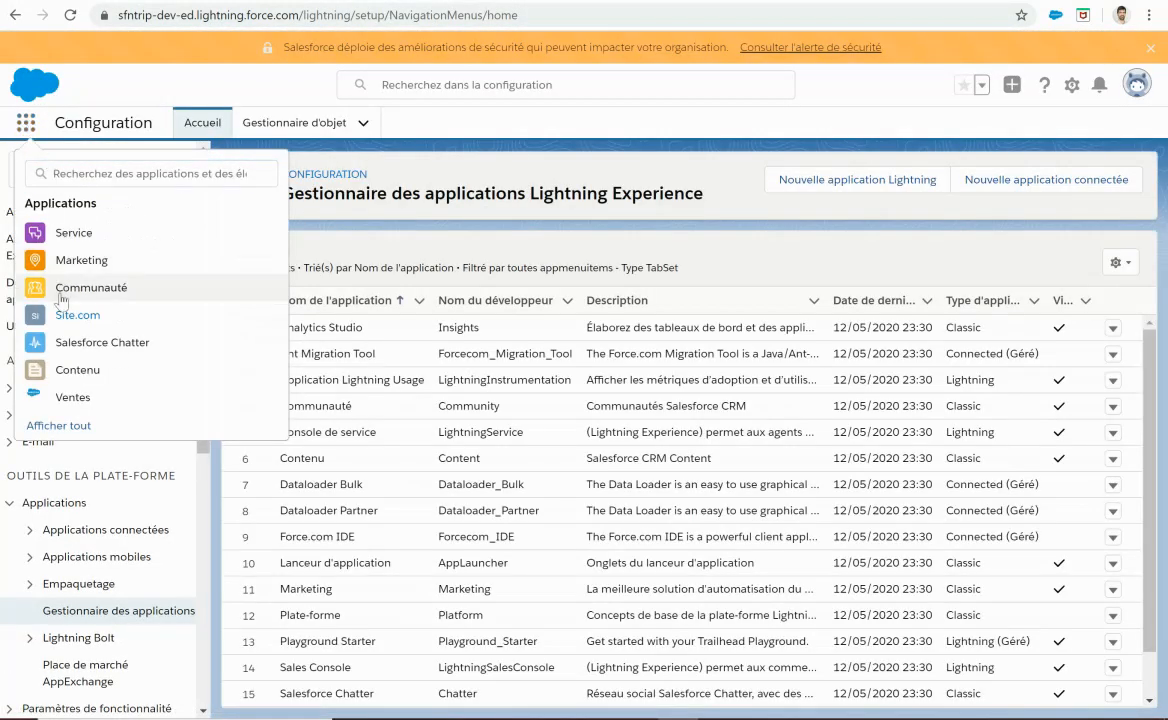
{"action": "left_click", "coordinate": [45, 397]}
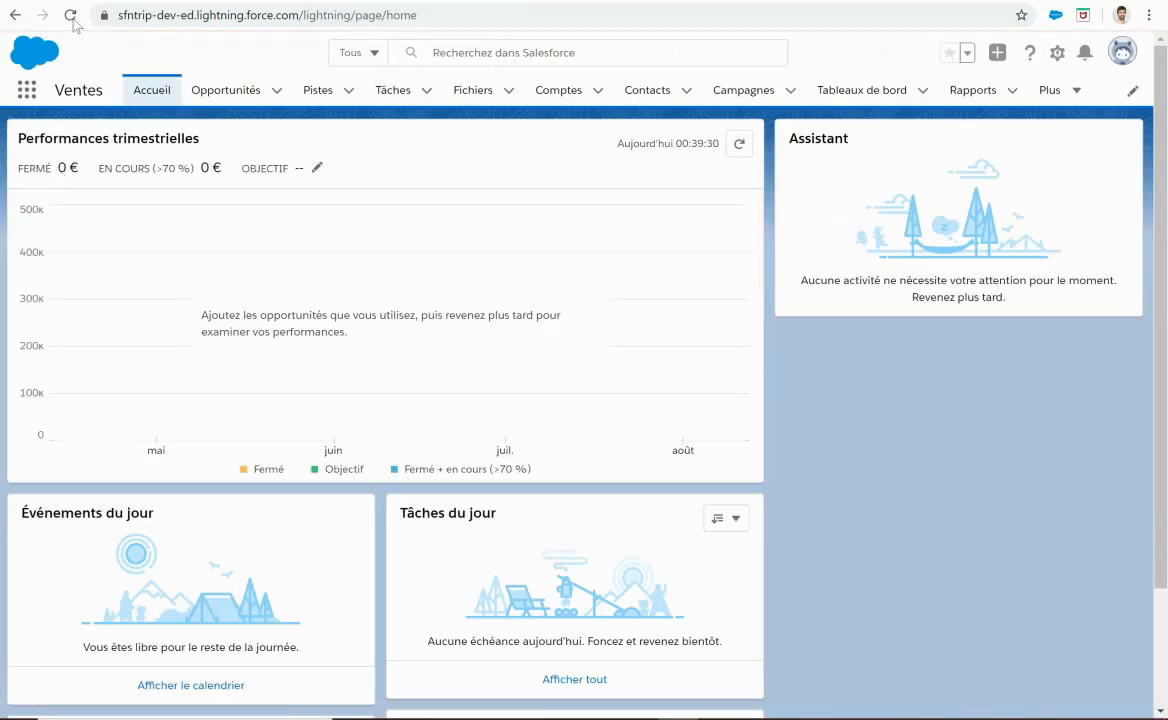
{"action": "left_click", "coordinate": [72, 16]}
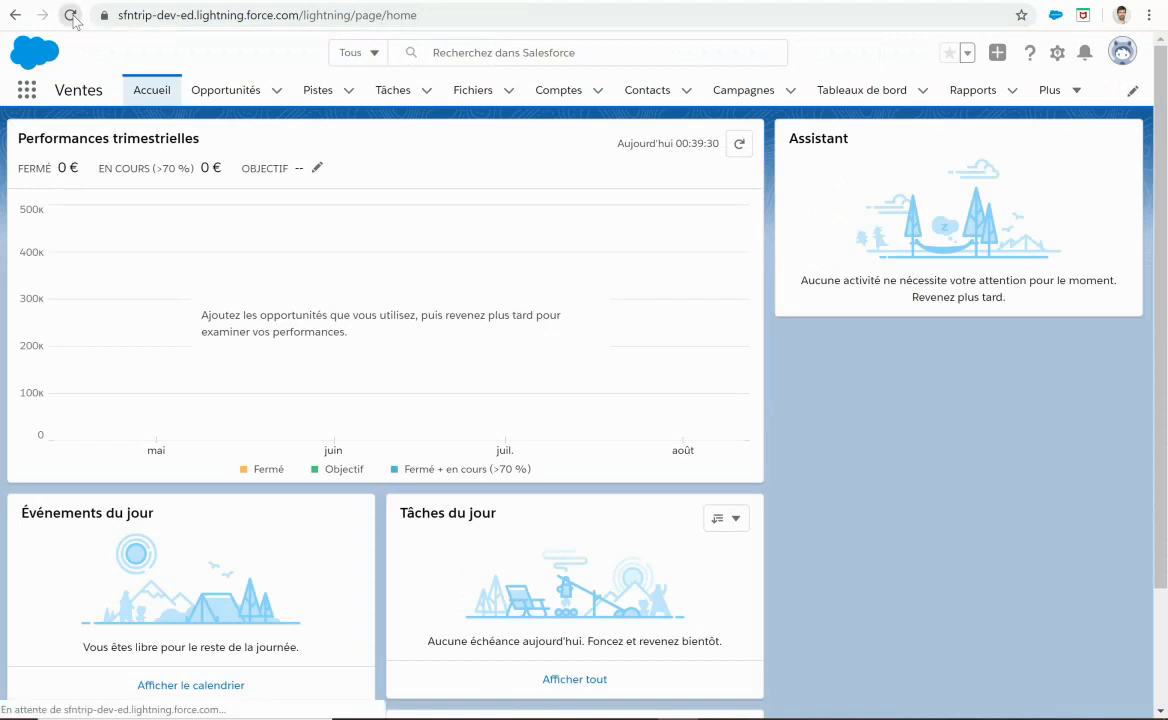